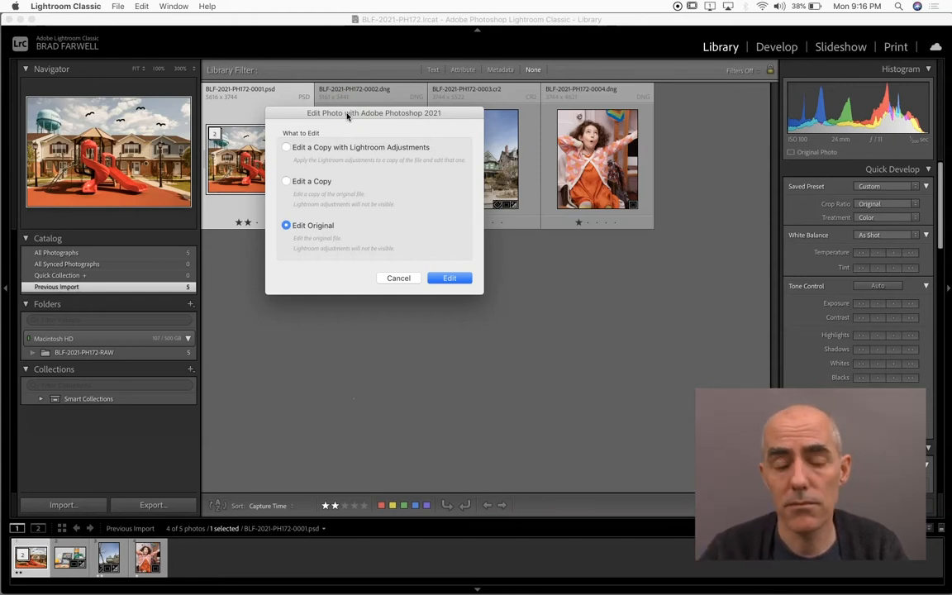
# Open BLF-2021-PH172-0001.psd in Photoshop, choosing to edit the original file
pyautogui.moveTo(347, 116); pyautogui.dragTo(348, 252)
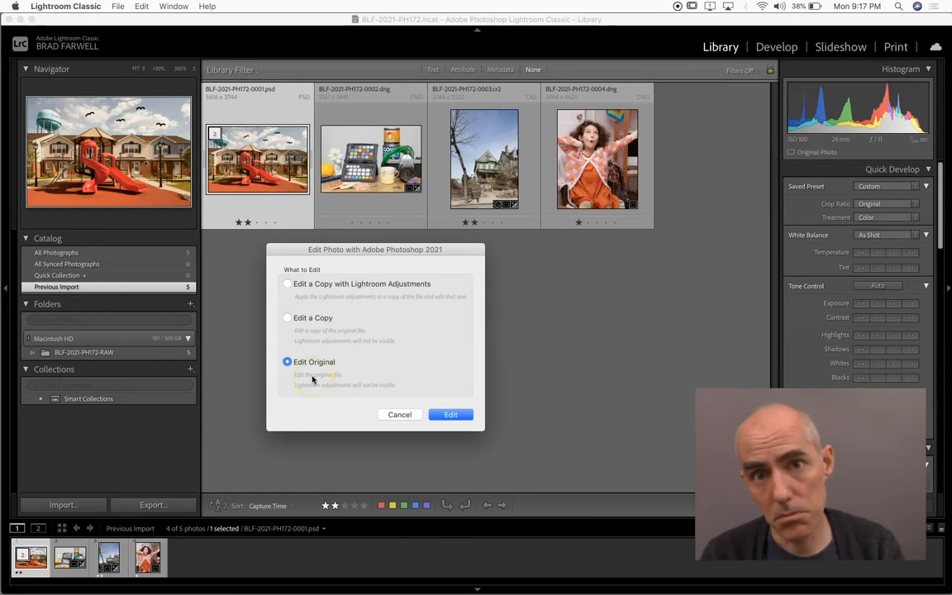
pyautogui.click(450, 415)
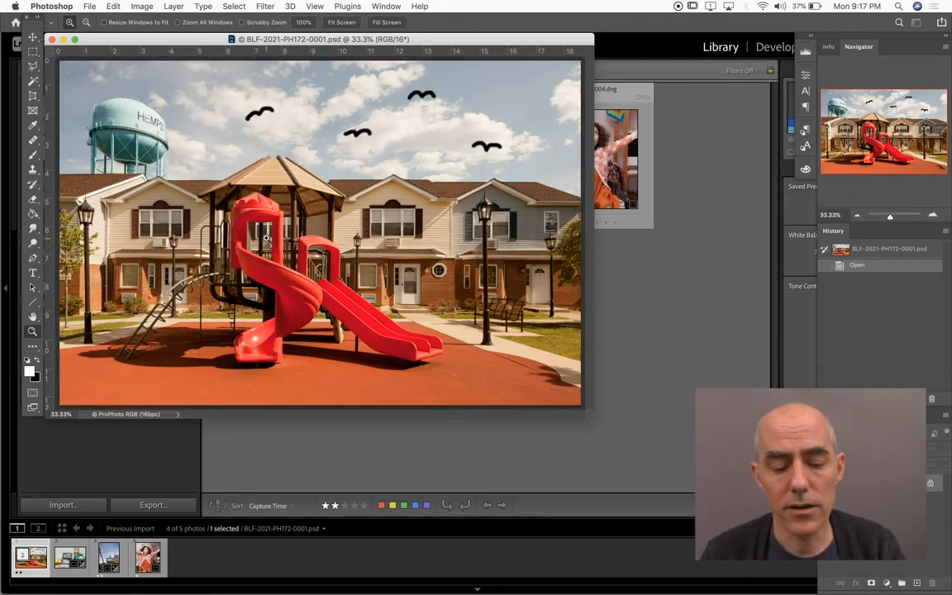
# Cycle through the screen modes, settle on full screen with the menu bar, and briefly hide and restore all panels
pyautogui.press('f')
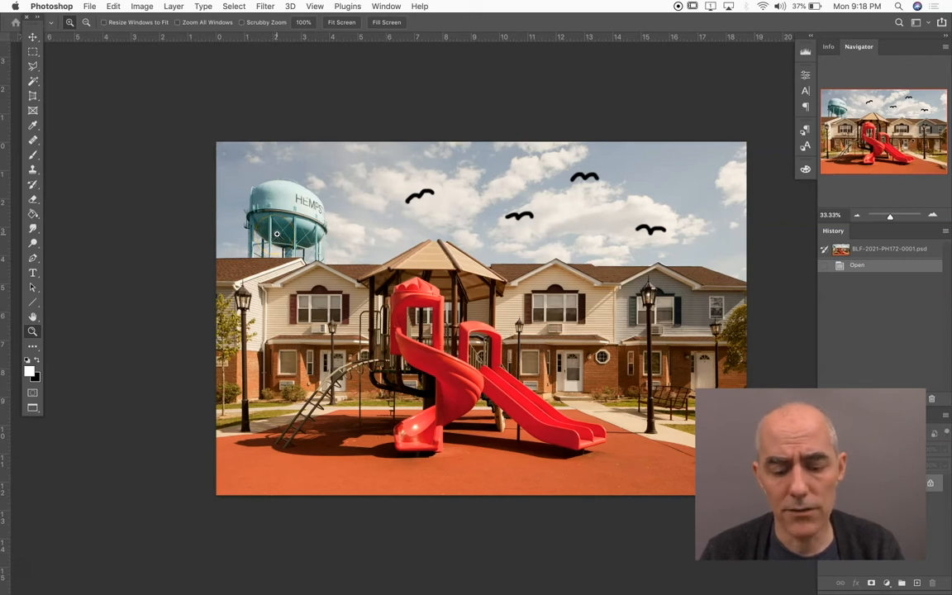
pyautogui.press('f')
pyautogui.press('f')
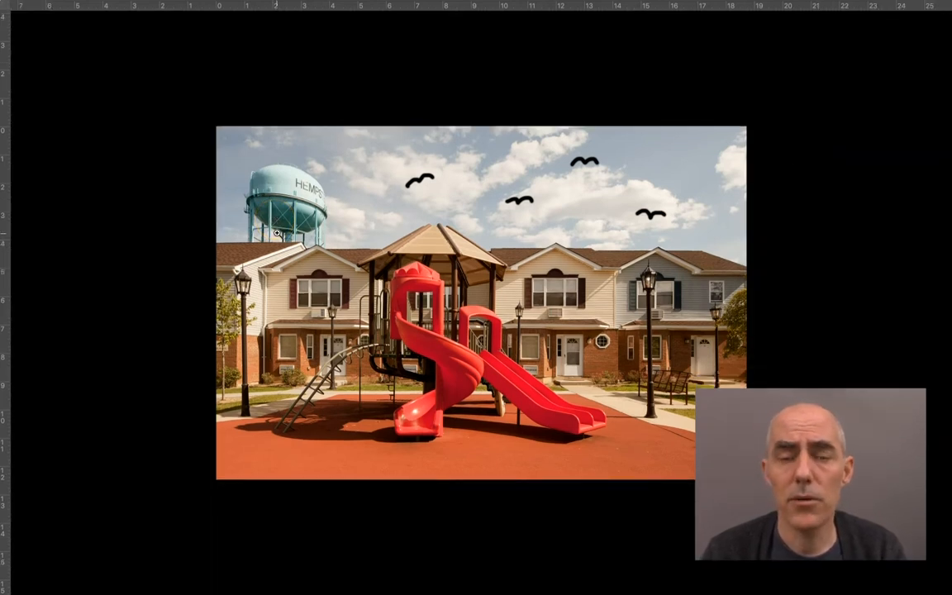
pyautogui.press('f')
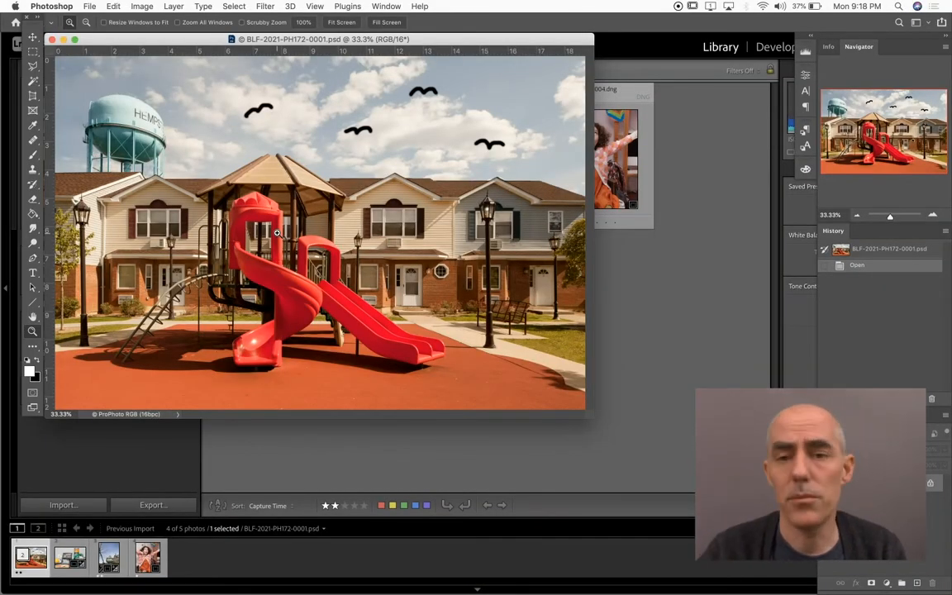
pyautogui.press('f')
pyautogui.press('f')
pyautogui.press('f')
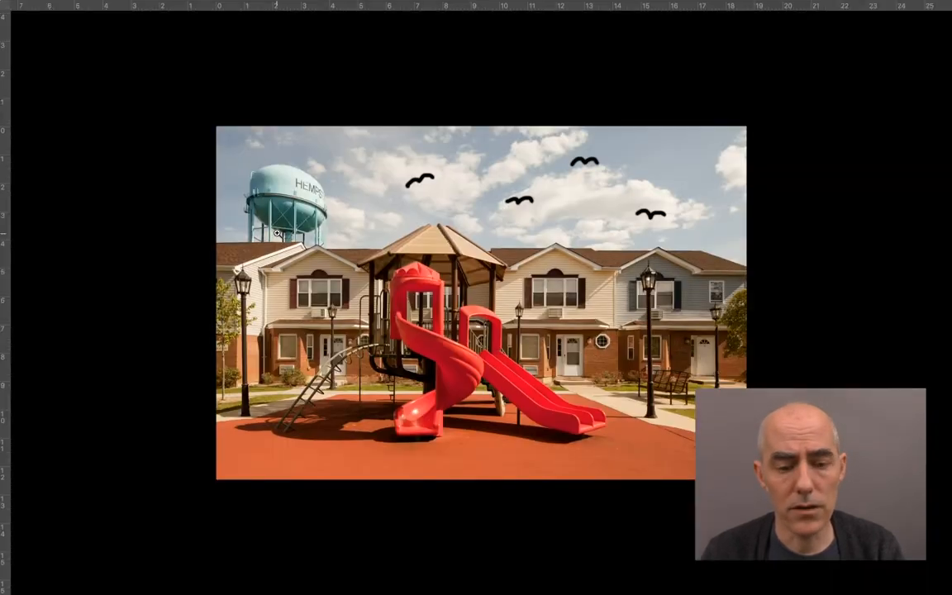
pyautogui.press('f')
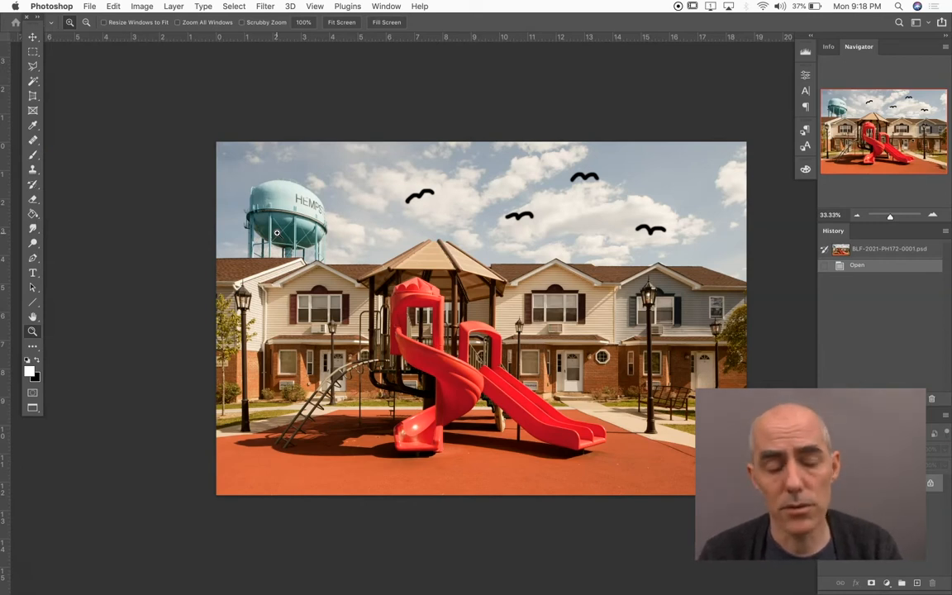
pyautogui.press('Tab')
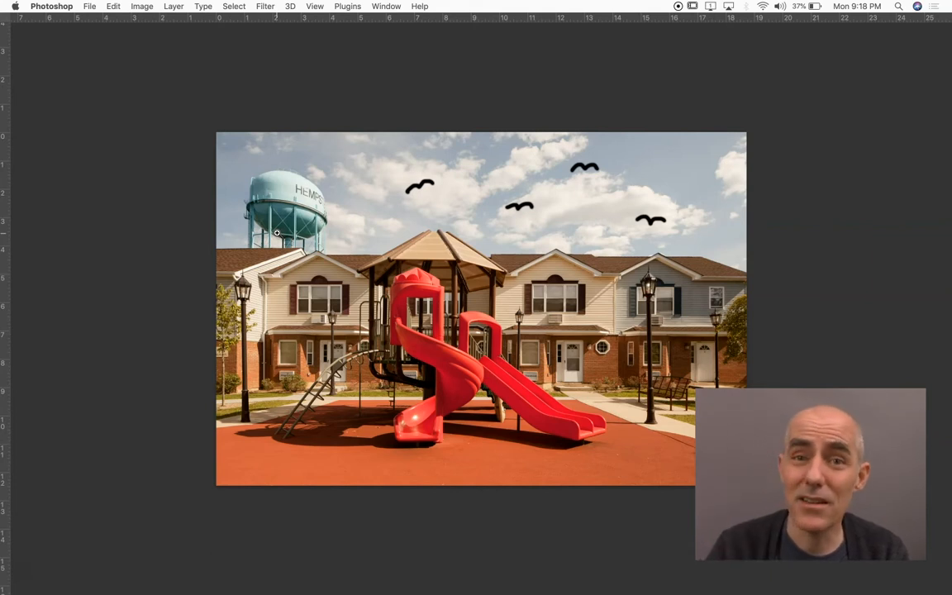
pyautogui.press('Tab')
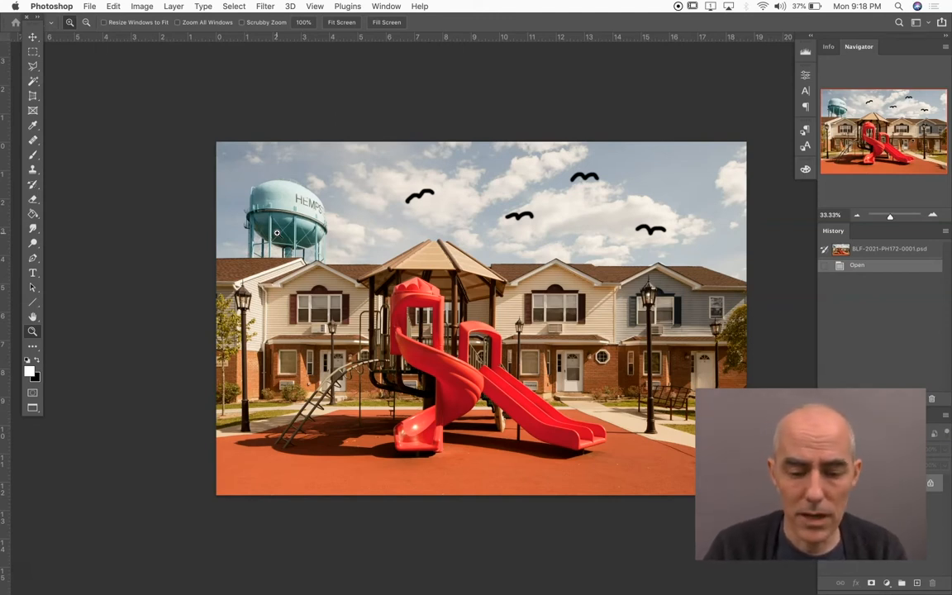
# Examine the playground slide at 100% zoom and at reduced zoom levels, and fit the whole photo on screen
pyautogui.press('super+1')
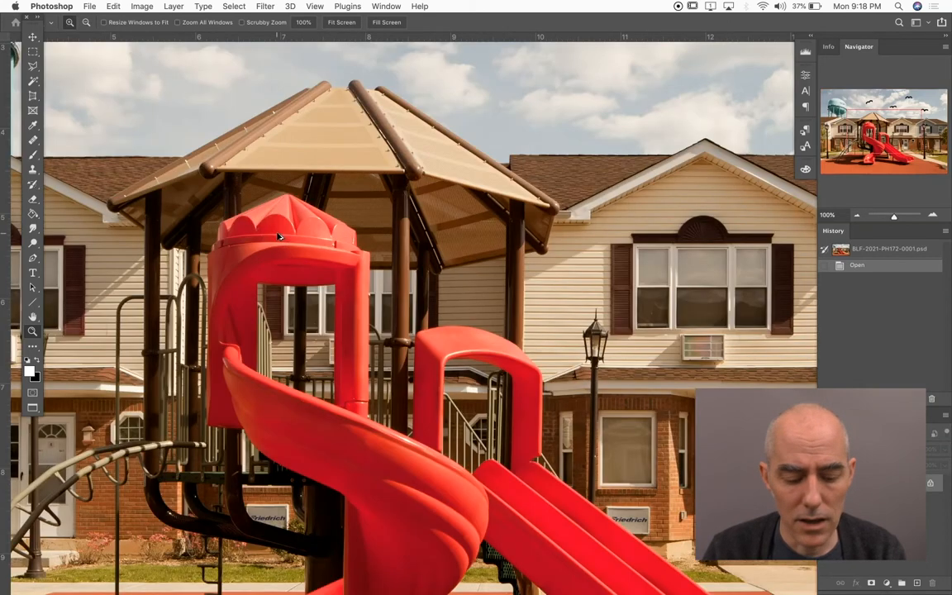
pyautogui.moveTo(297, 251); pyautogui.dragTo(535, 215)
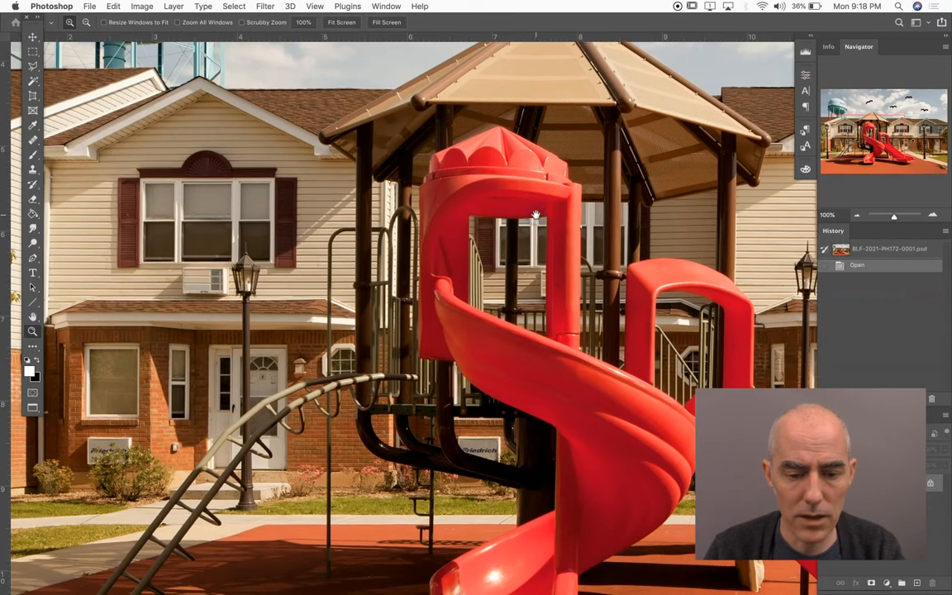
pyautogui.press('super+plus')
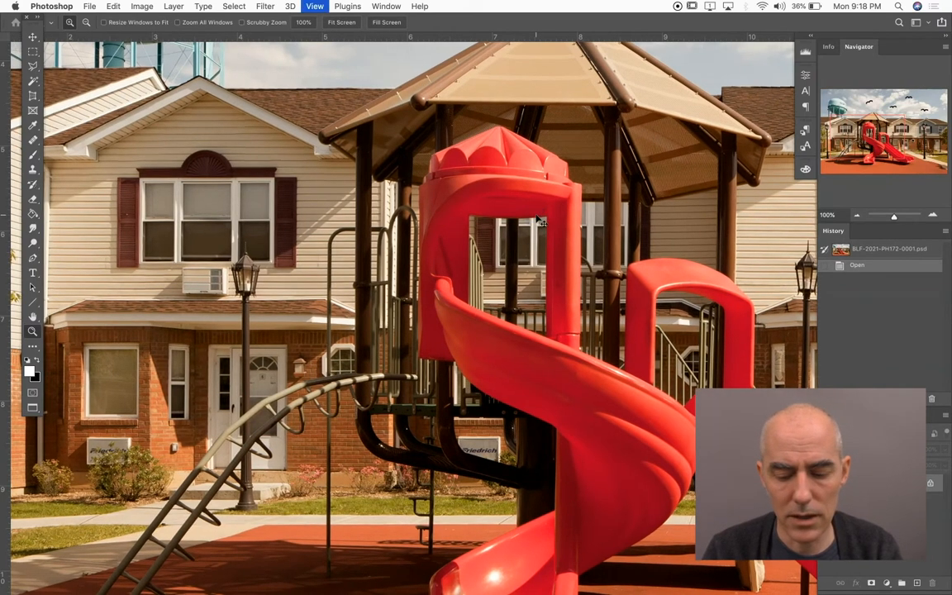
pyautogui.press('super+minus')
pyautogui.press('super+minus')
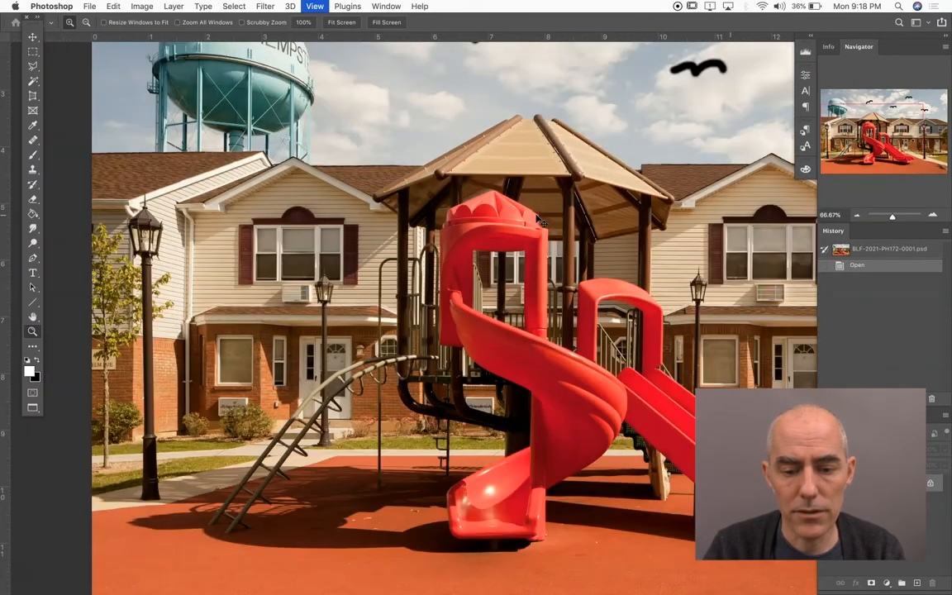
pyautogui.press('super+0')
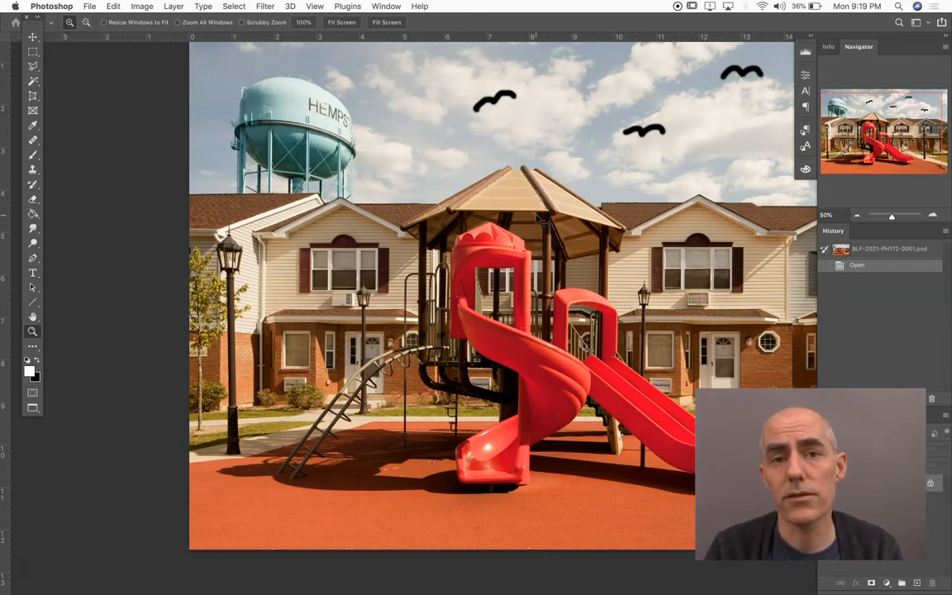
pyautogui.click(538, 218)
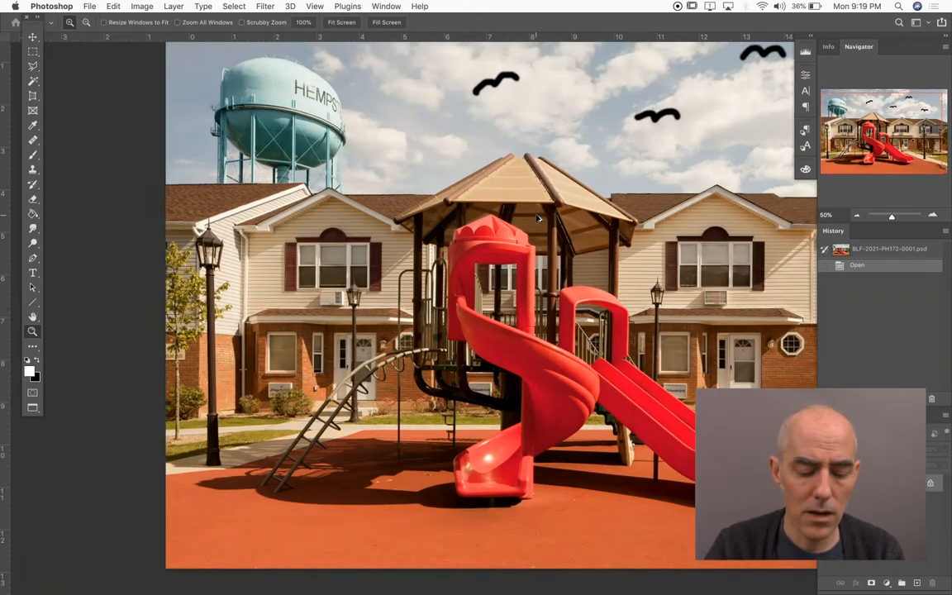
pyautogui.press('super+0')
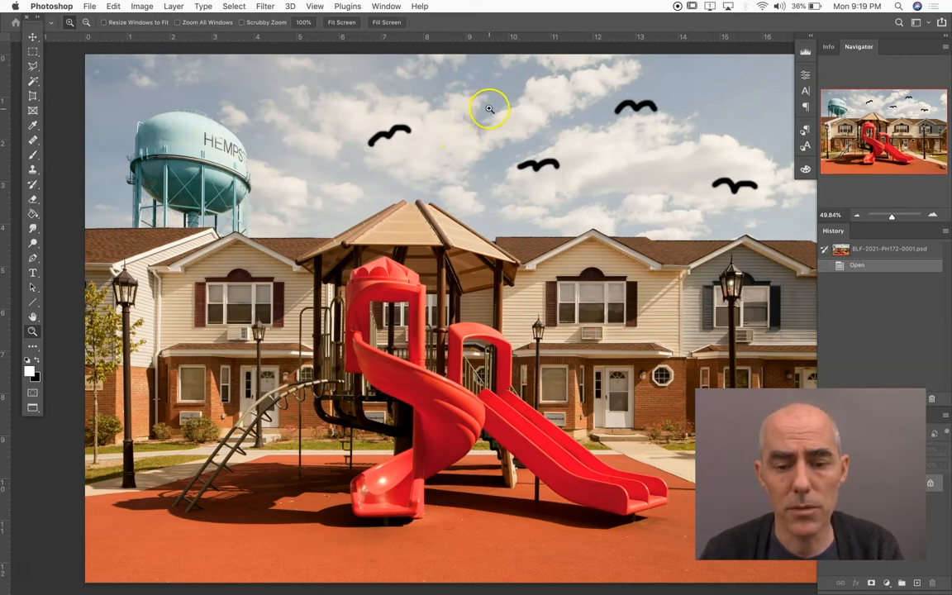
# Examine the sky, drawn birds and houses at 66.67% zoom, and return to the whole-photo view
pyautogui.moveTo(490, 108); pyautogui.dragTo(513, 111)
pyautogui.press('super+equal')
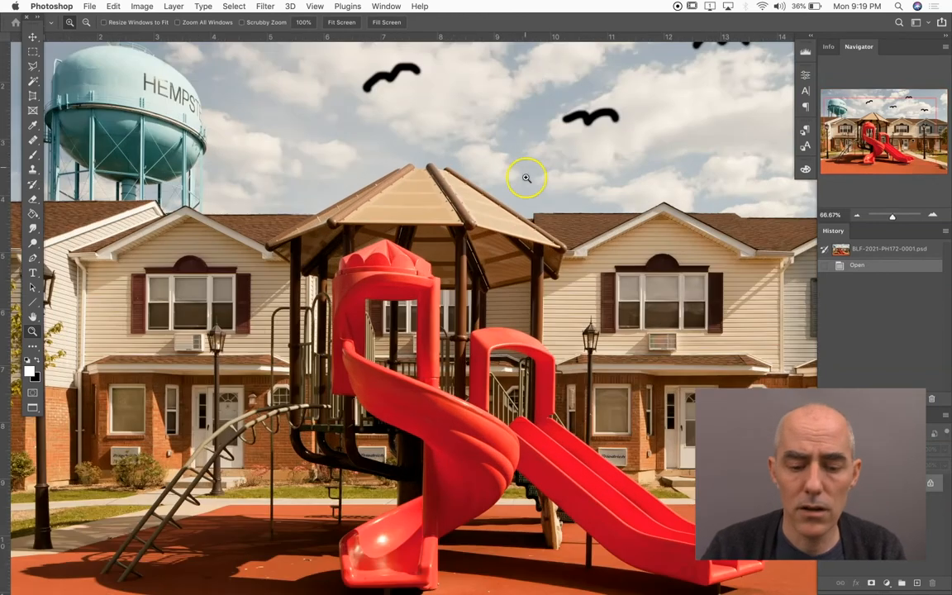
pyautogui.moveTo(378, 259); pyautogui.dragTo(581, 264)
pyautogui.moveTo(576, 210); pyautogui.dragTo(423, 187)
pyautogui.moveTo(540, 155)
pyautogui.mouseDown()
pyautogui.moveTo(408, 257)
pyautogui.moveTo(335, 274)
pyautogui.mouseUp()
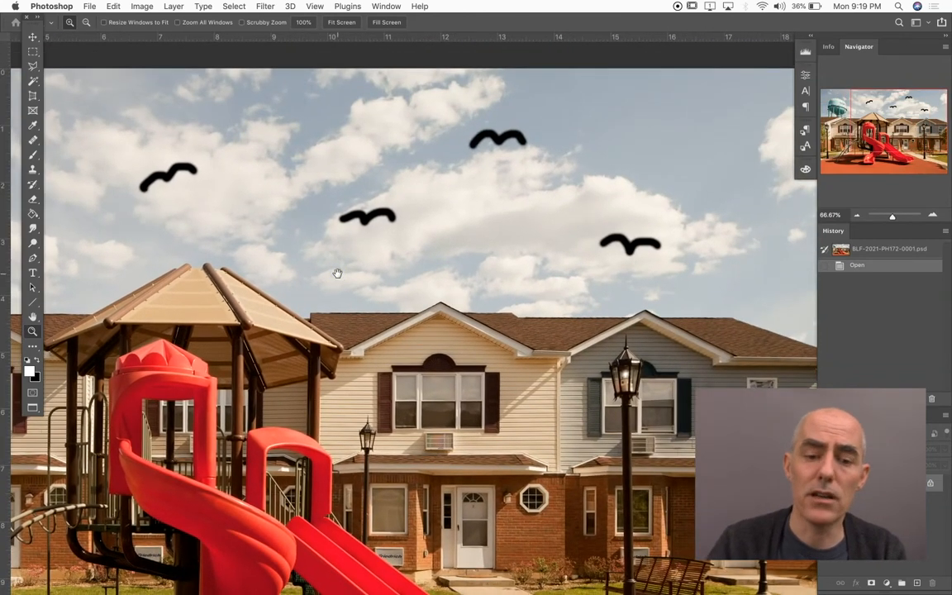
pyautogui.moveTo(410, 249); pyautogui.dragTo(161, 235)
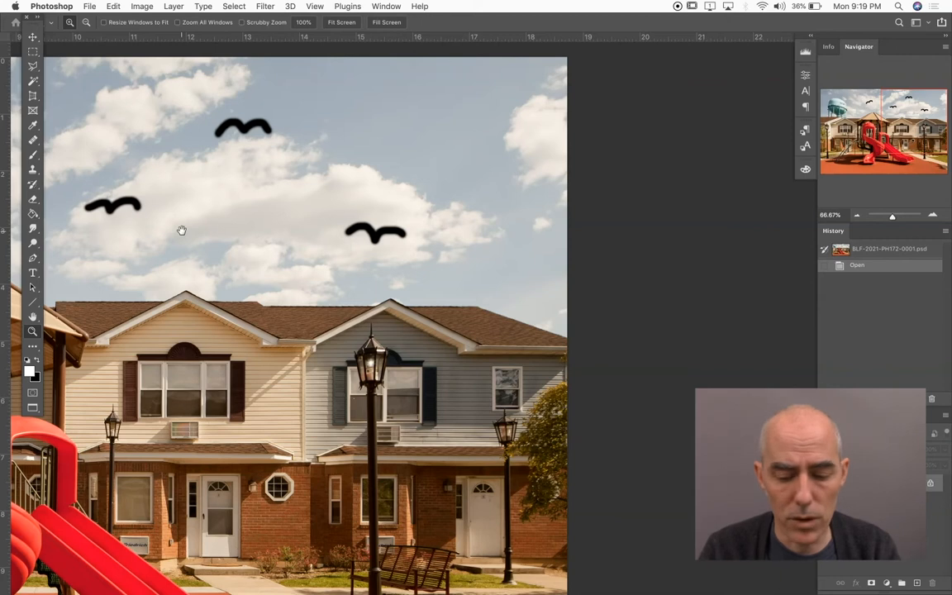
pyautogui.press('super+0')
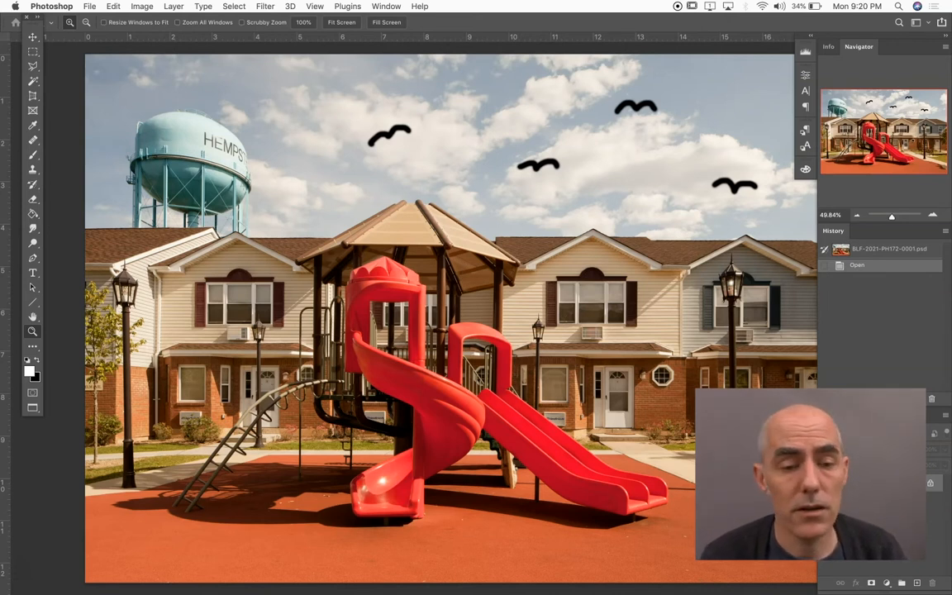
# Convert the image's bit depth to 8 Bits/Channel
pyautogui.click(143, 6)
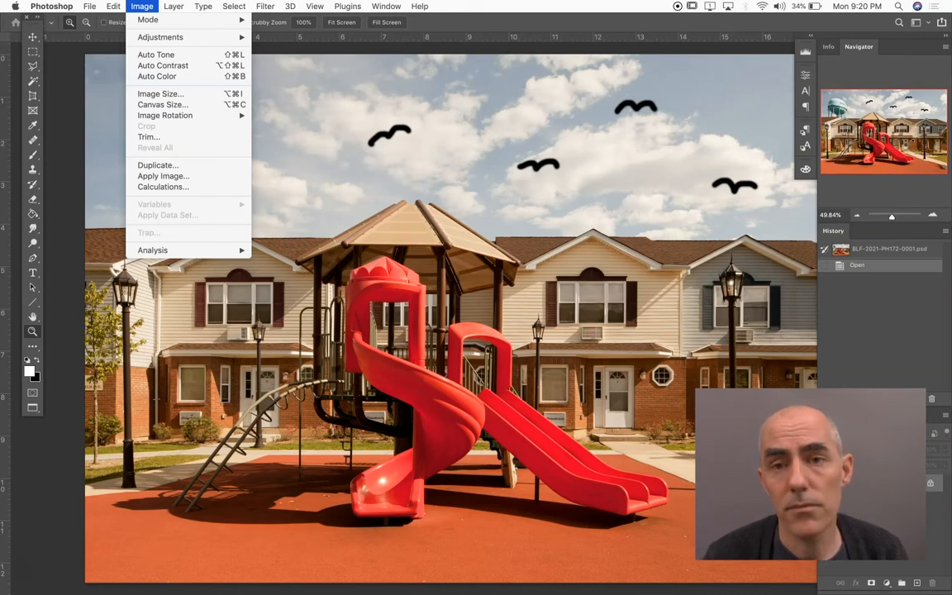
pyautogui.click(142, 20)
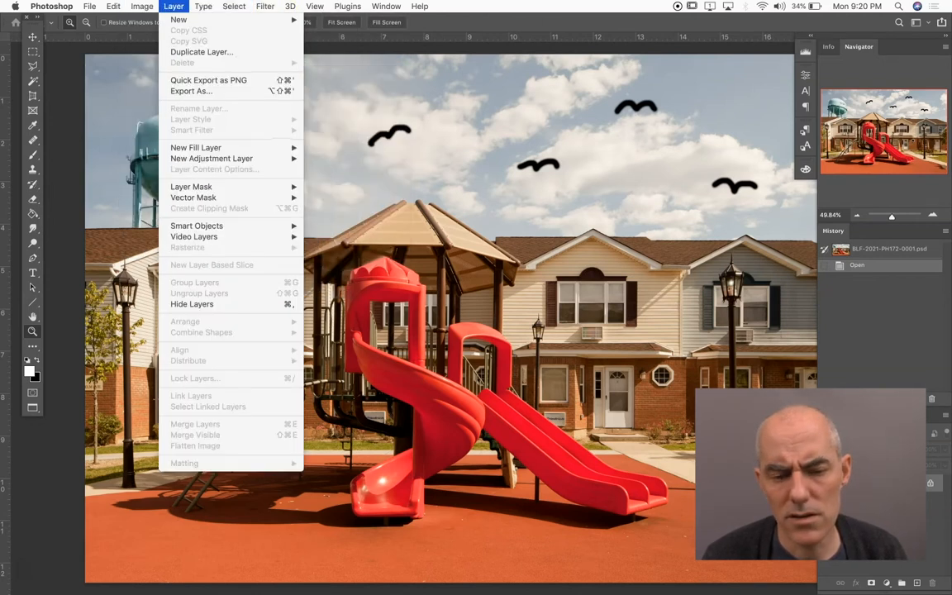
pyautogui.moveTo(197, 20)
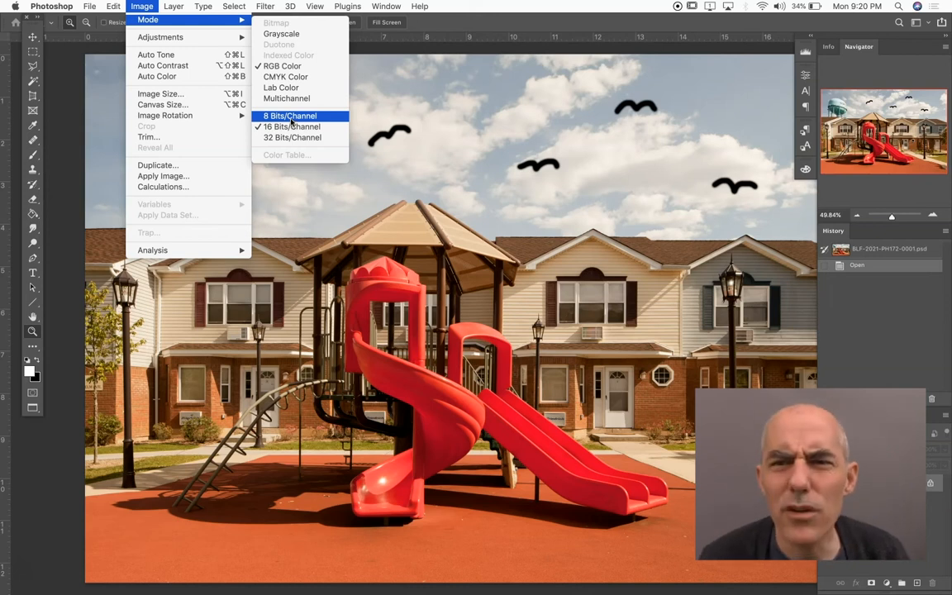
pyautogui.click(291, 117)
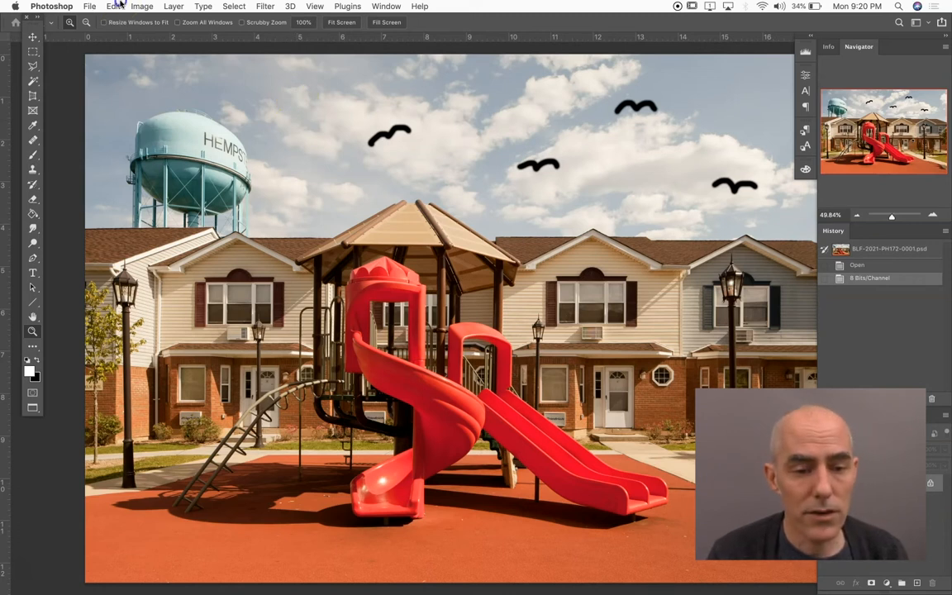
# Convert the image to the Adobe RGB (1998) color profile using the Adobe (ACE) engine and Perceptual intent
pyautogui.click(116, 6)
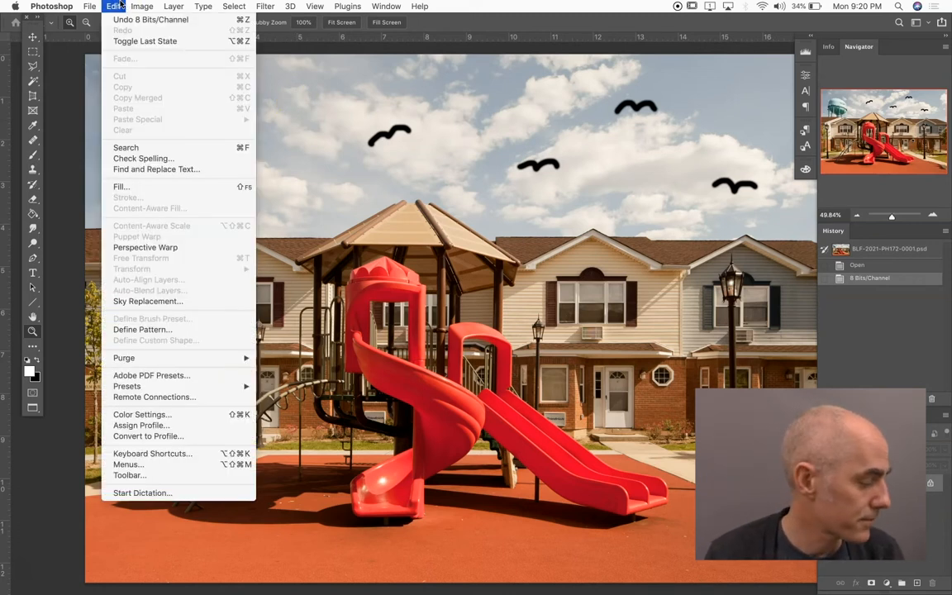
pyautogui.click(145, 436)
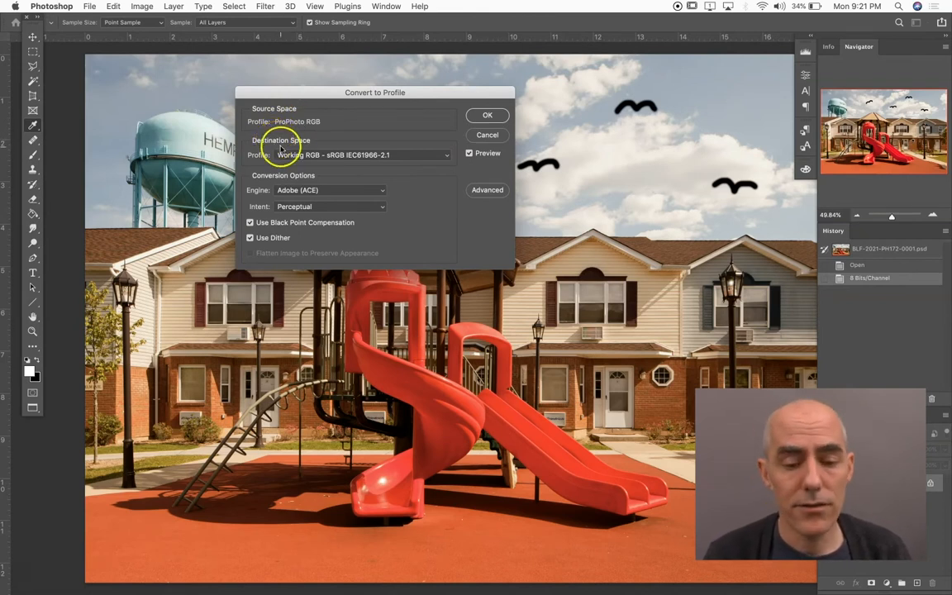
pyautogui.click(300, 155)
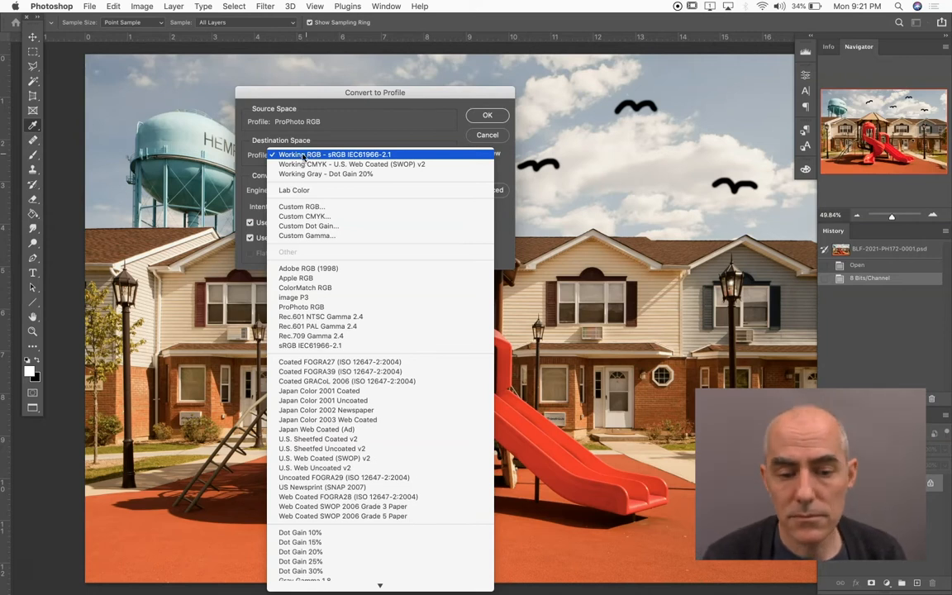
pyautogui.click(298, 126)
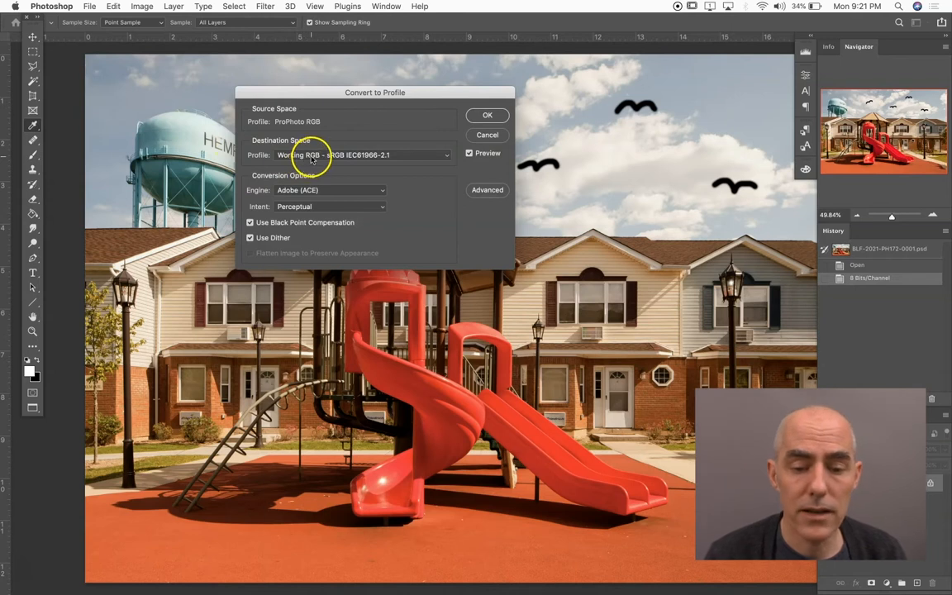
pyautogui.click(309, 159)
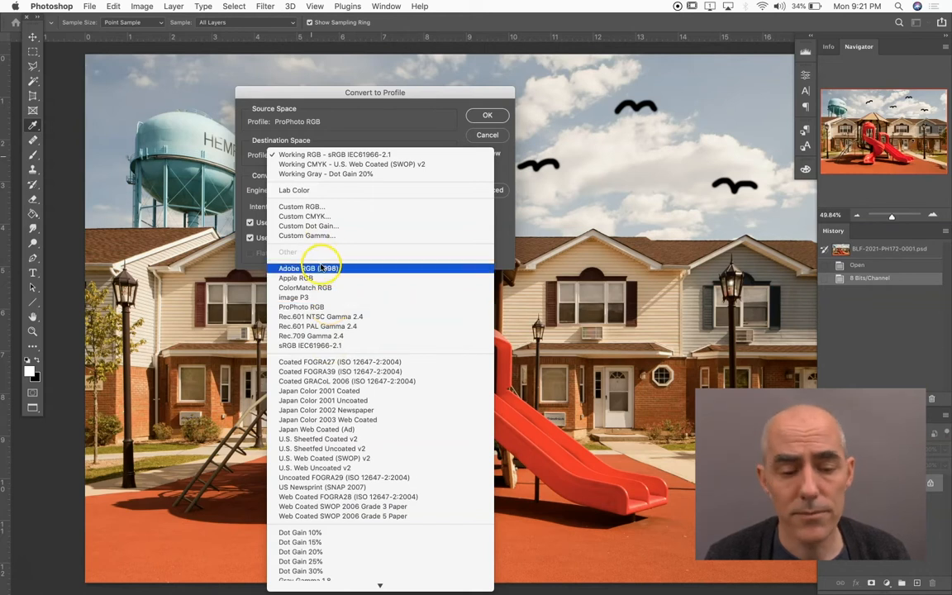
pyautogui.click(321, 267)
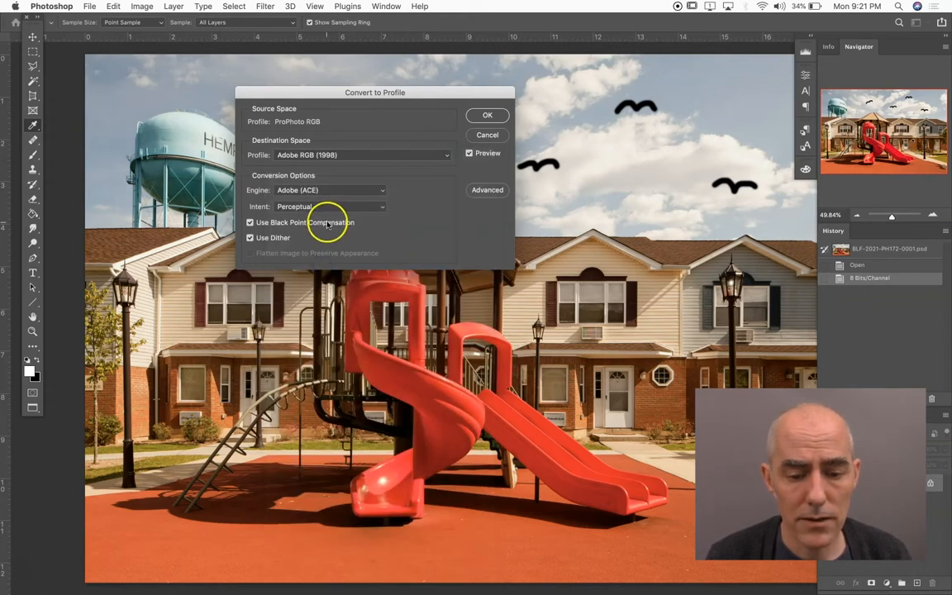
pyautogui.click(483, 117)
pyautogui.click(484, 118)
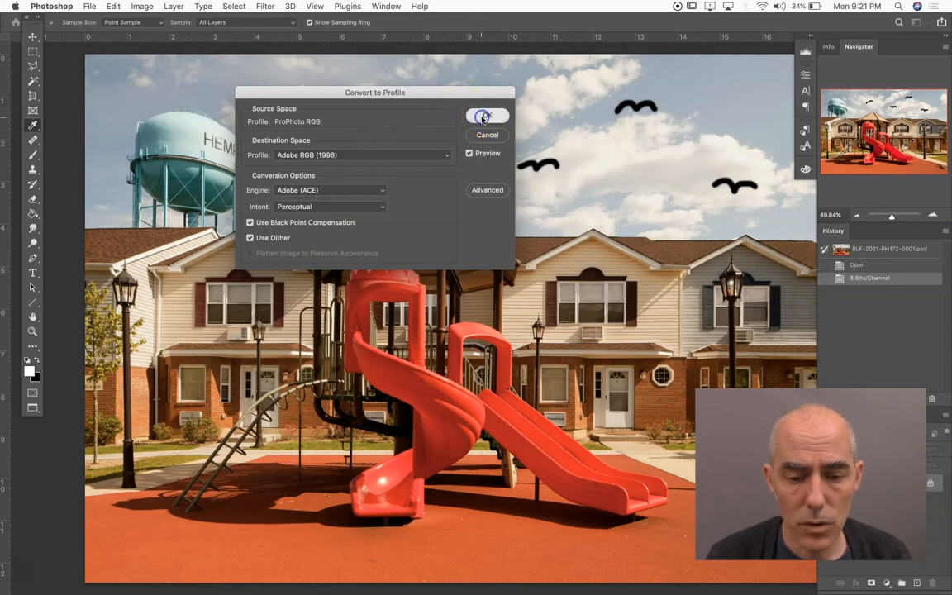
pyautogui.press('z')
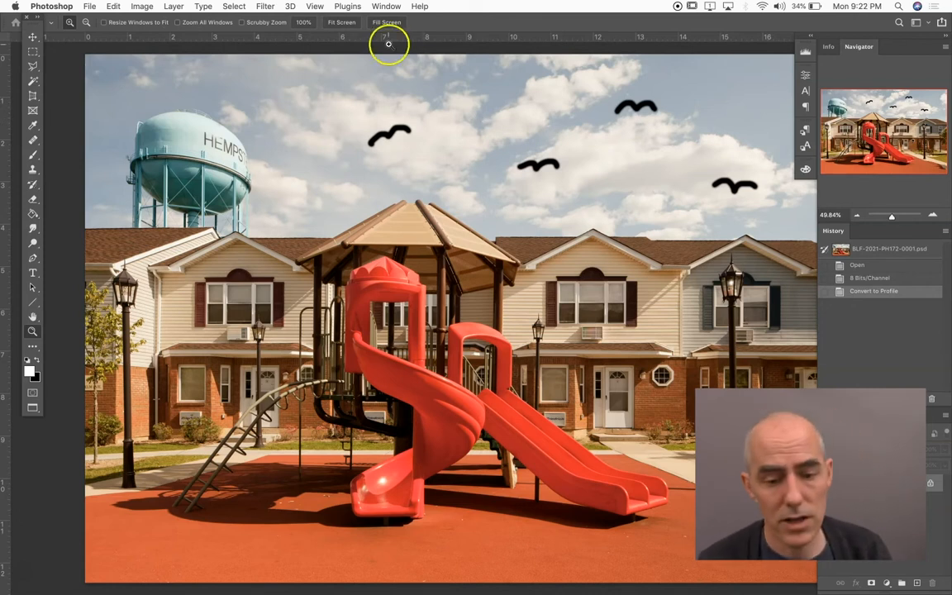
# Add a new empty layer above the Background layer
pyautogui.click(142, 6)
pyautogui.moveTo(113, 6)
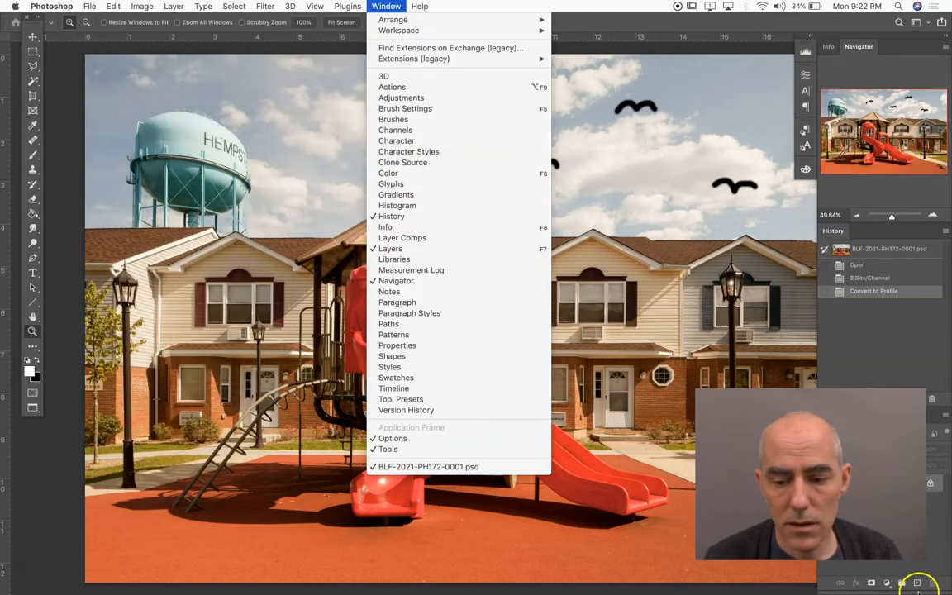
pyautogui.click(918, 543)
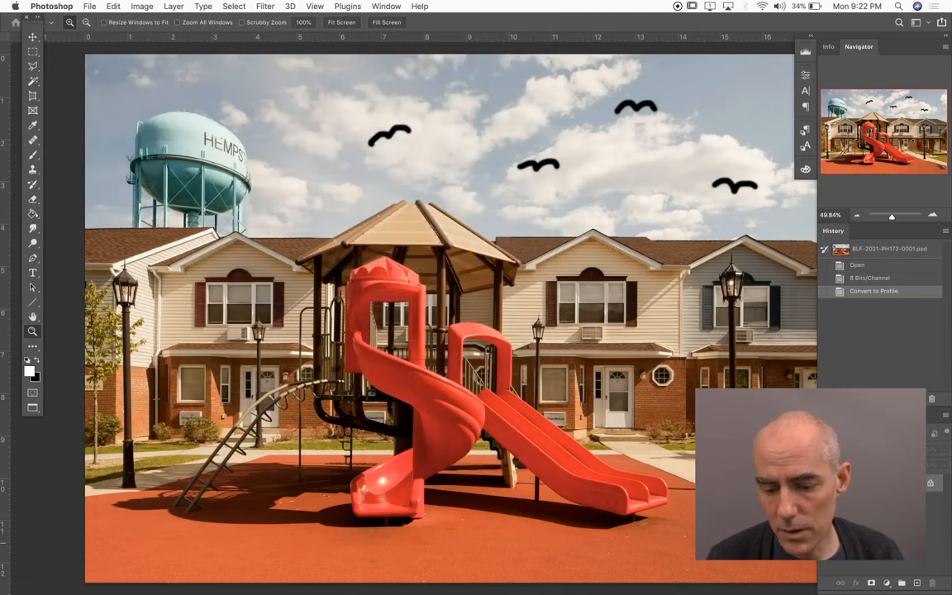
pyautogui.click(916, 584)
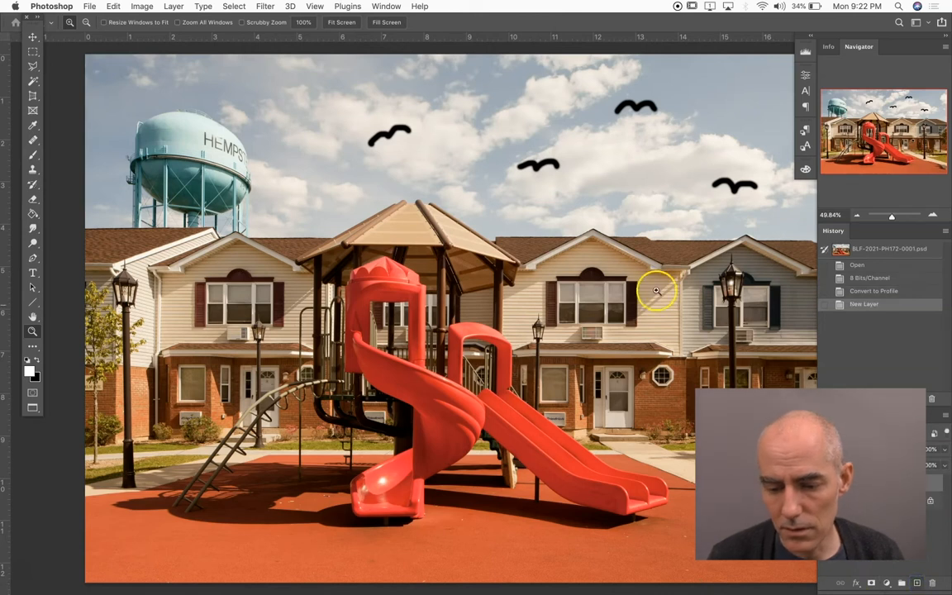
# Review the Convert to Profile settings for the image without applying another conversion
pyautogui.click(113, 6)
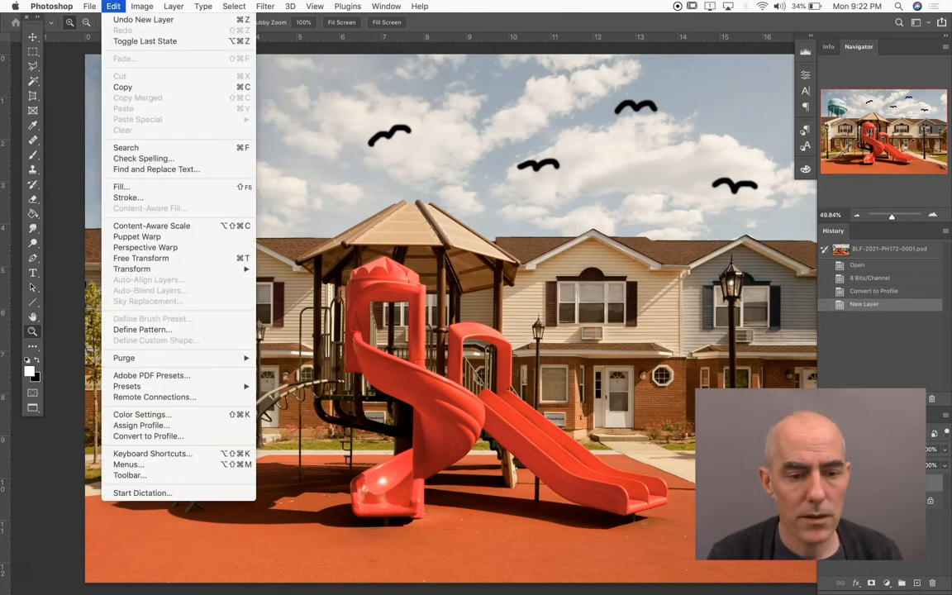
pyautogui.click(165, 435)
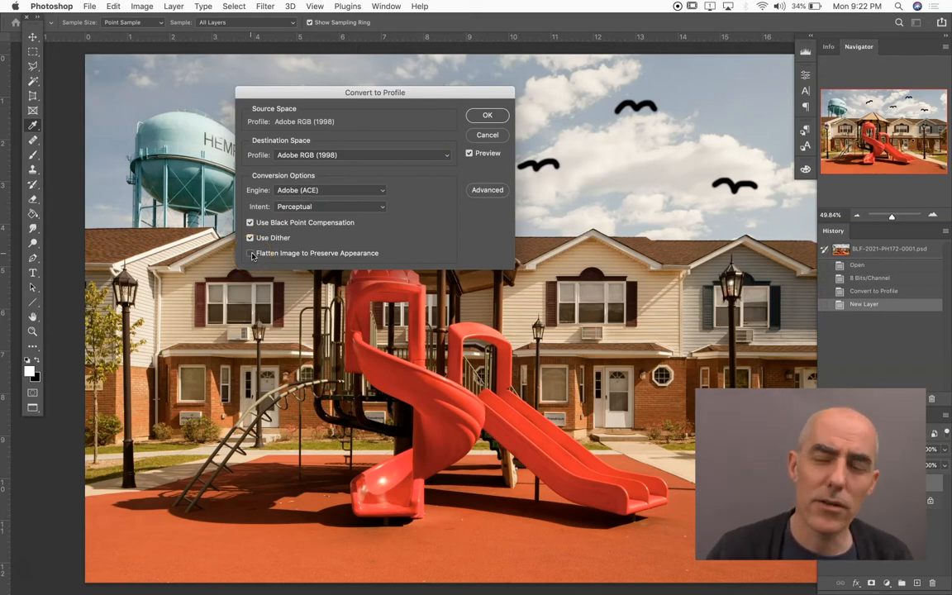
pyautogui.click(488, 135)
pyautogui.press('z')
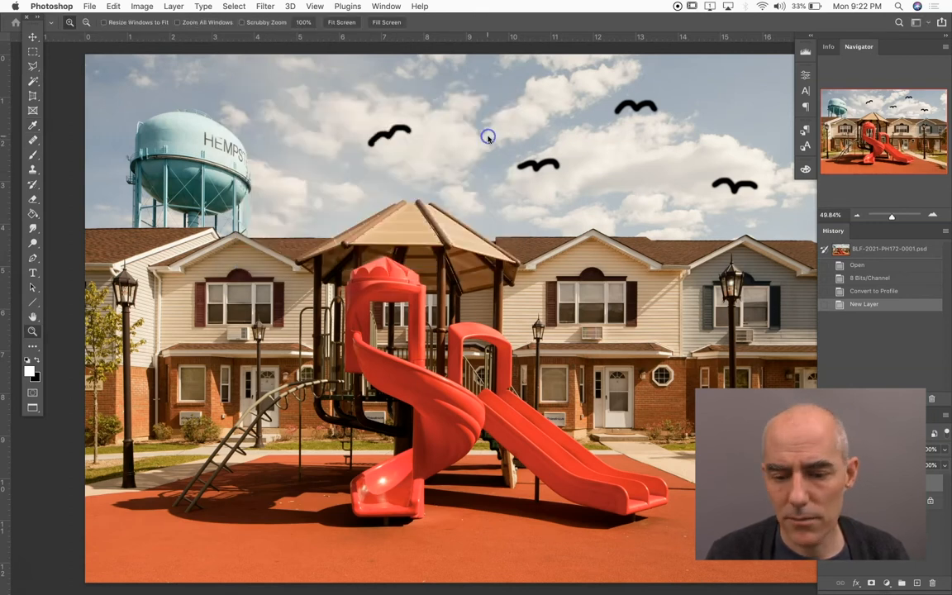
# Revert the image's history to the Convert to Profile state, before the new layer was added
pyautogui.click(861, 292)
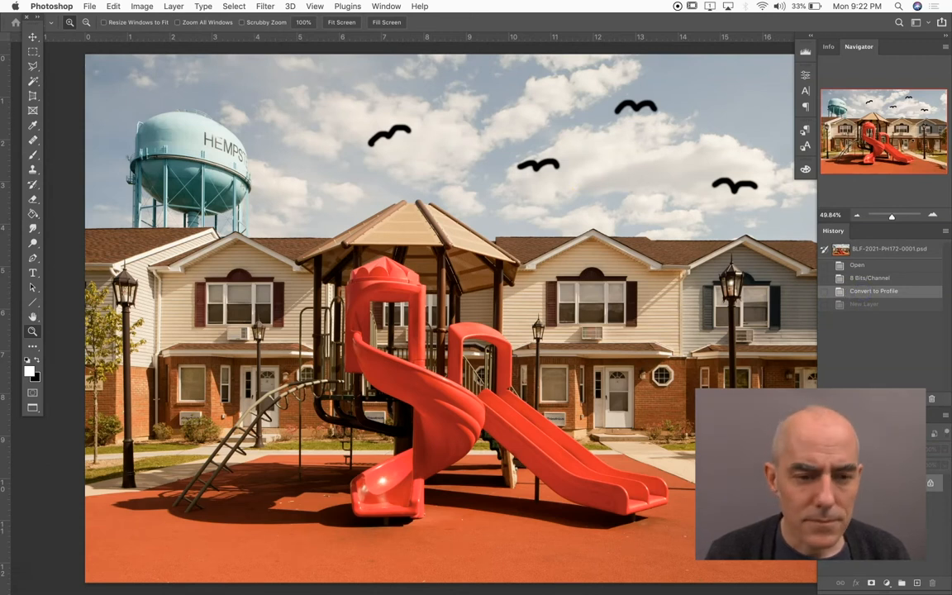
# In Color Settings, set the RGB working space to Adobe RGB (1998) and keep the RGB policy at Preserve Embedded Profiles
pyautogui.click(89, 7)
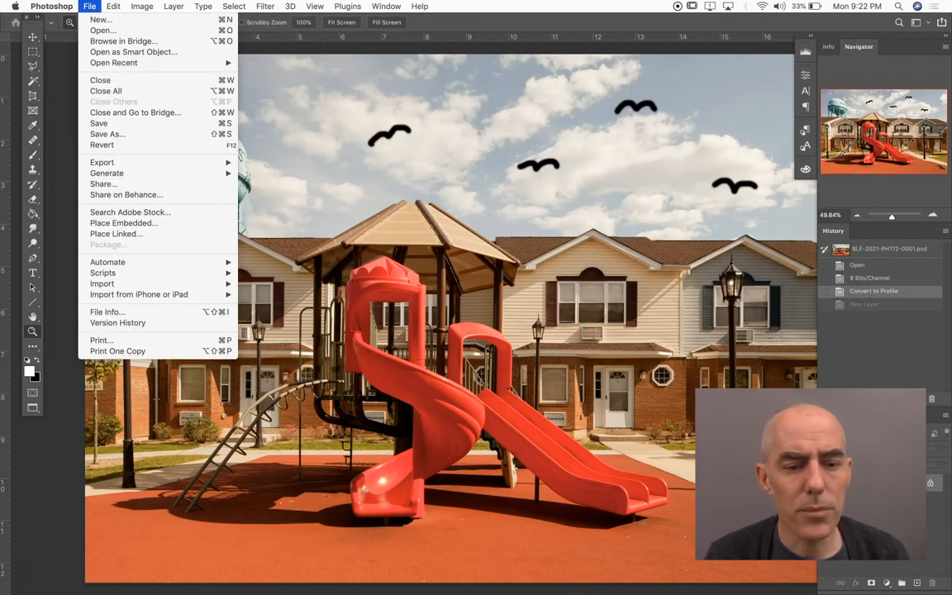
pyautogui.moveTo(108, 5)
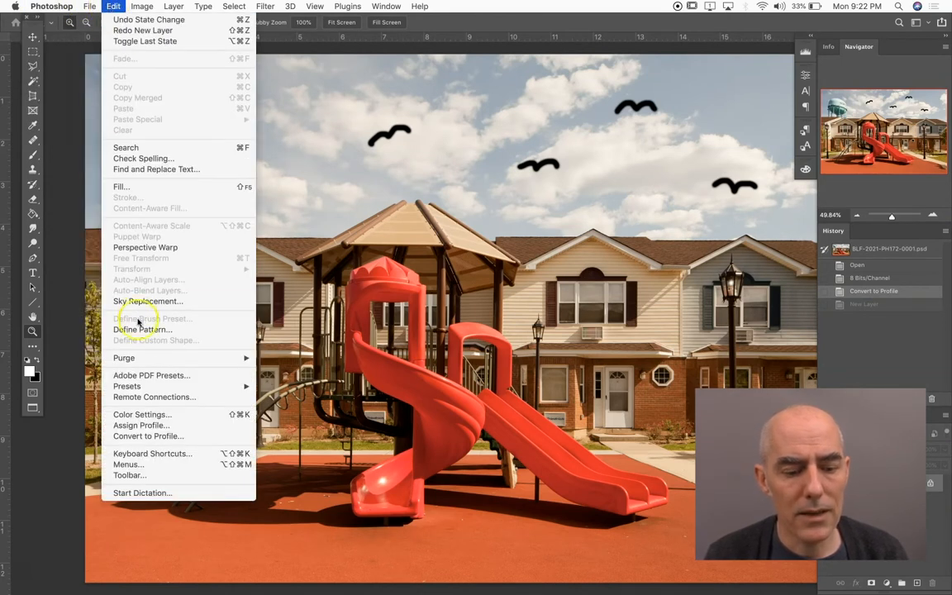
pyautogui.click(140, 414)
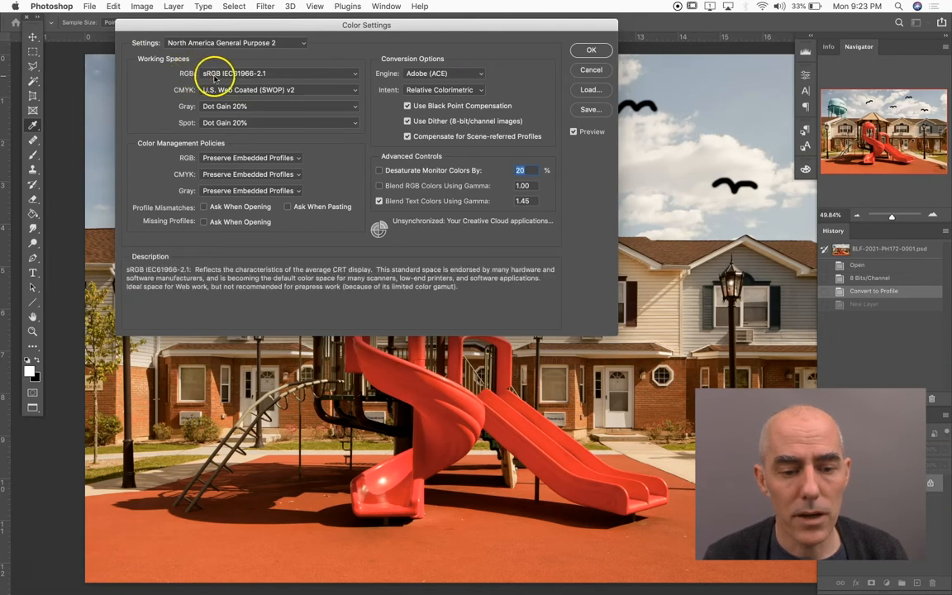
pyautogui.click(285, 74)
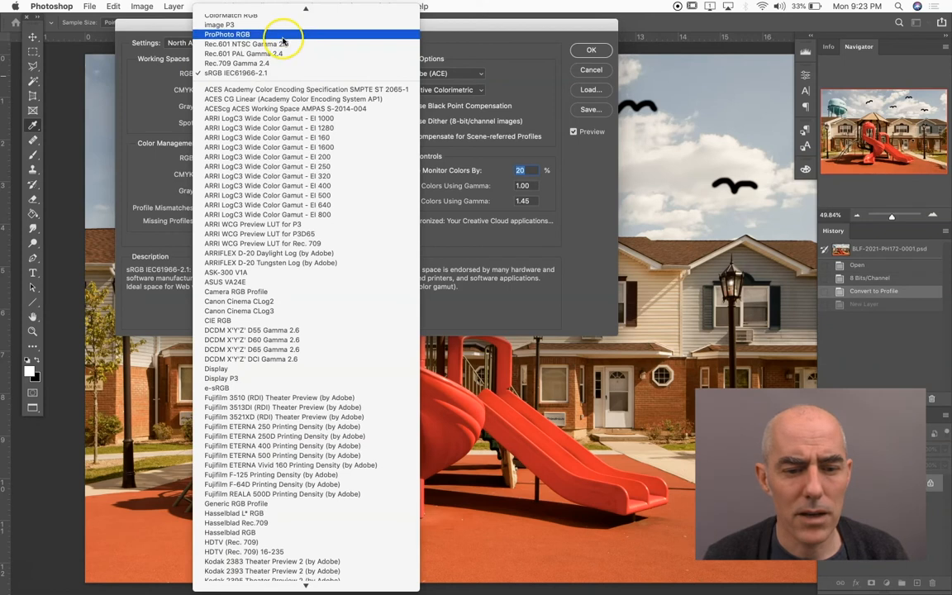
pyautogui.scroll(3, 284, 41)
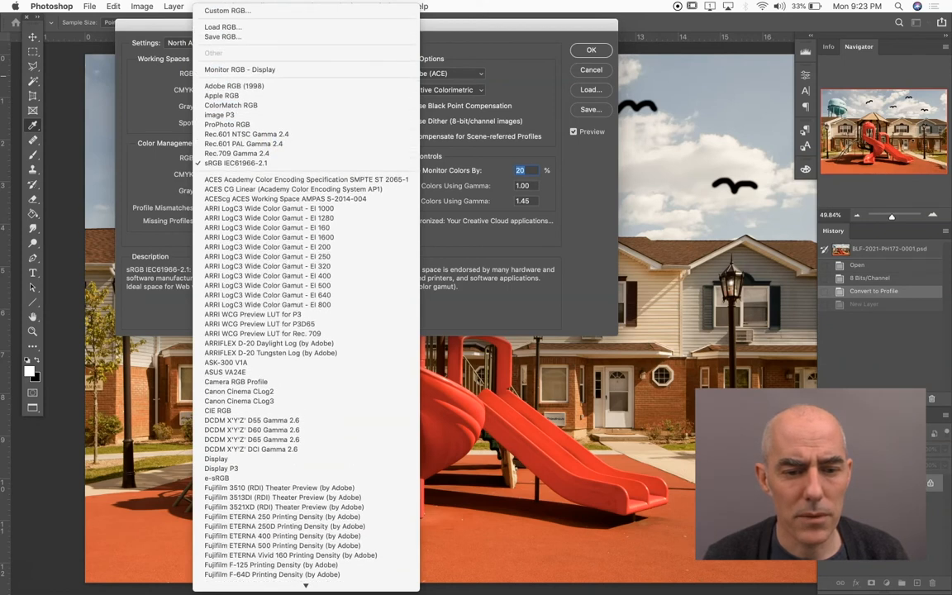
pyautogui.click(282, 86)
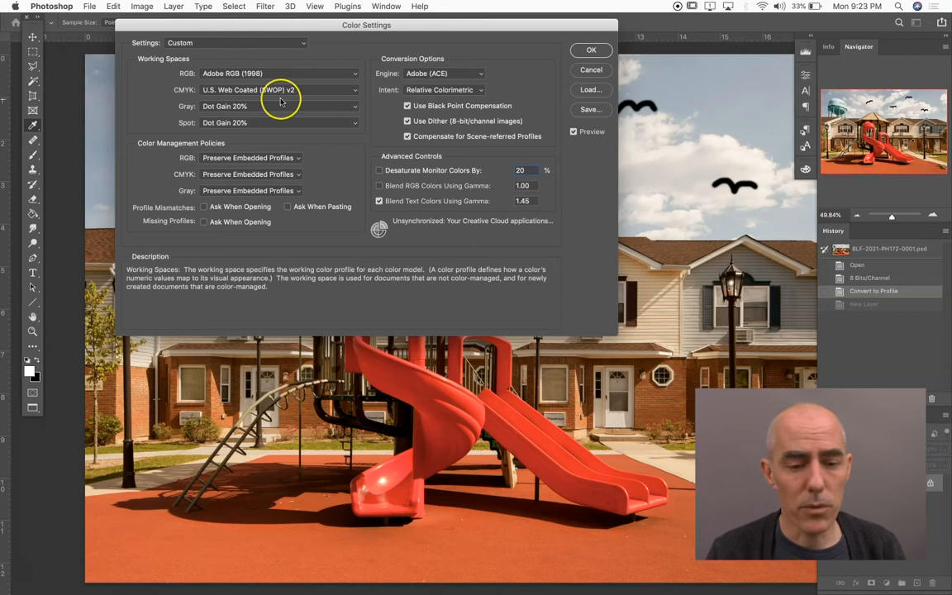
pyautogui.click(221, 162)
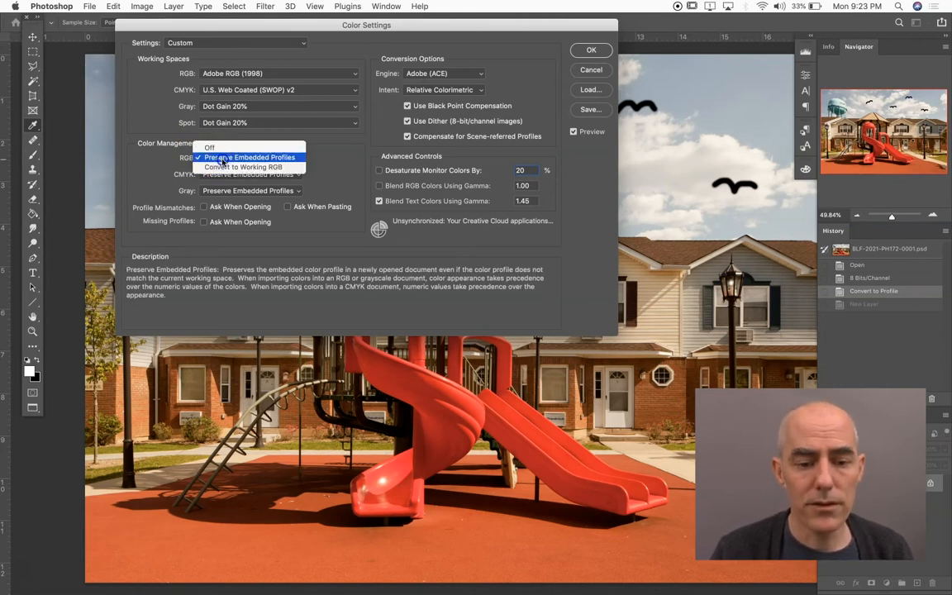
pyautogui.click(222, 162)
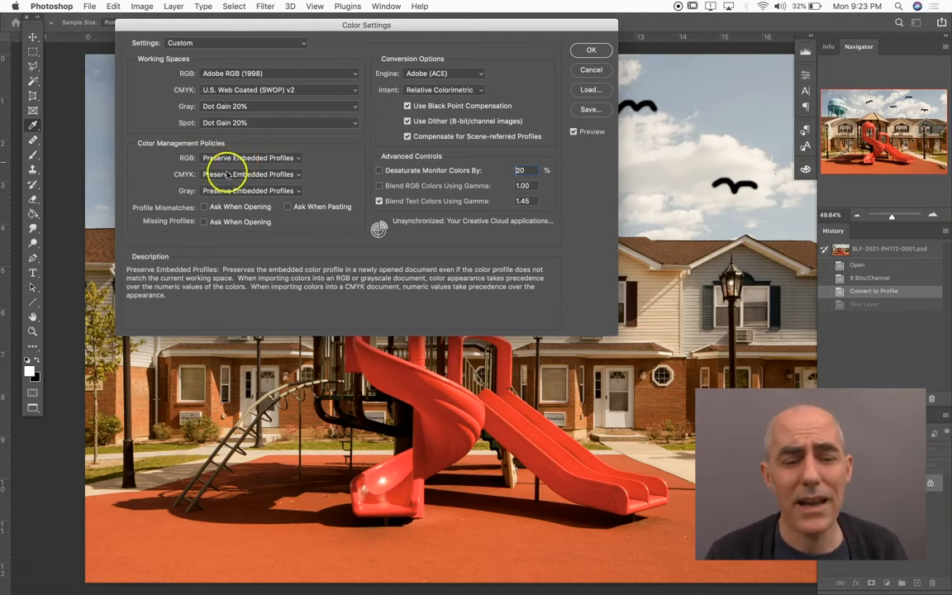
# Enable Ask When Opening for missing profiles, keep both profile mismatch prompts off, and apply the color settings
pyautogui.moveTo(217, 206)
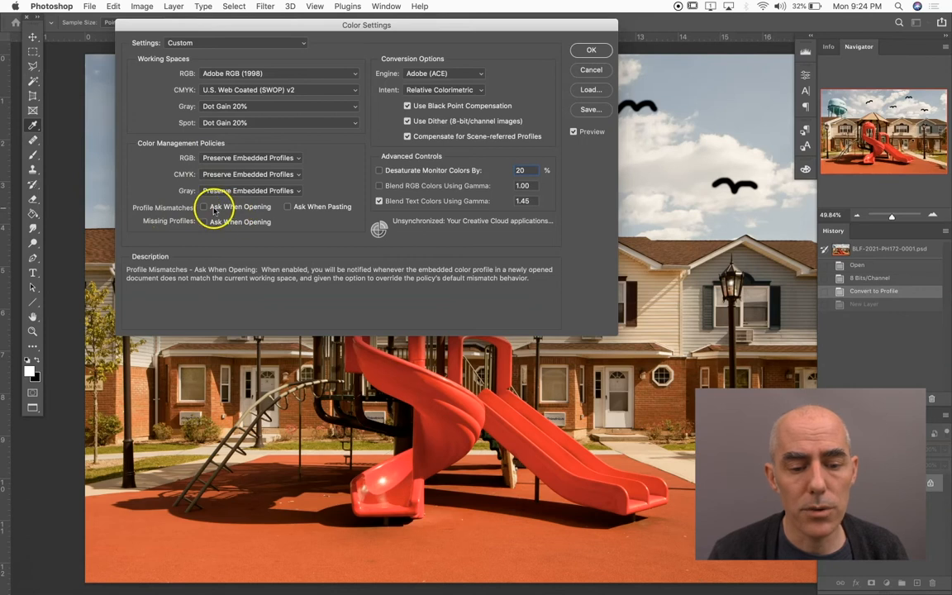
pyautogui.click(203, 206)
pyautogui.click(287, 207)
pyautogui.click(204, 222)
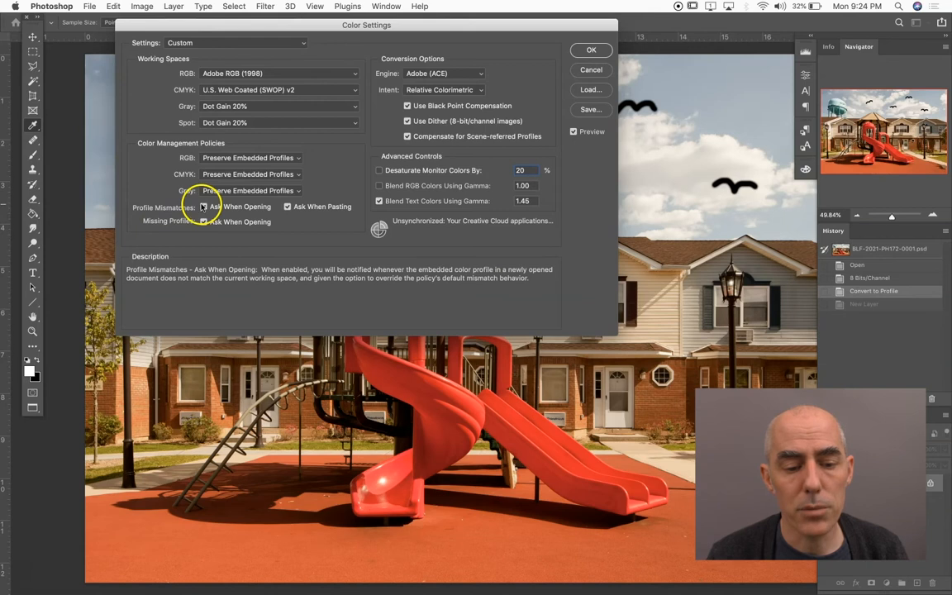
pyautogui.click(203, 206)
pyautogui.click(289, 207)
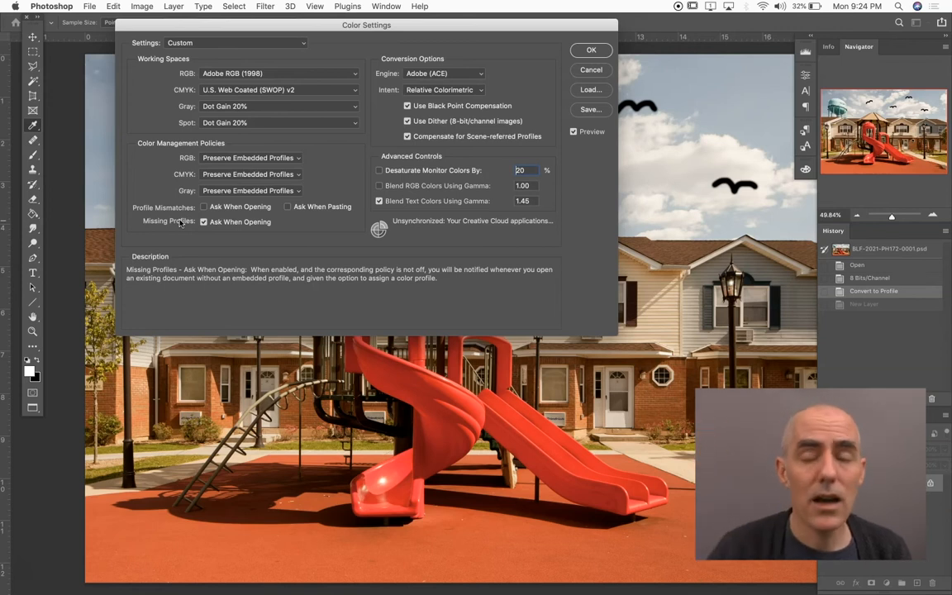
pyautogui.click(196, 241)
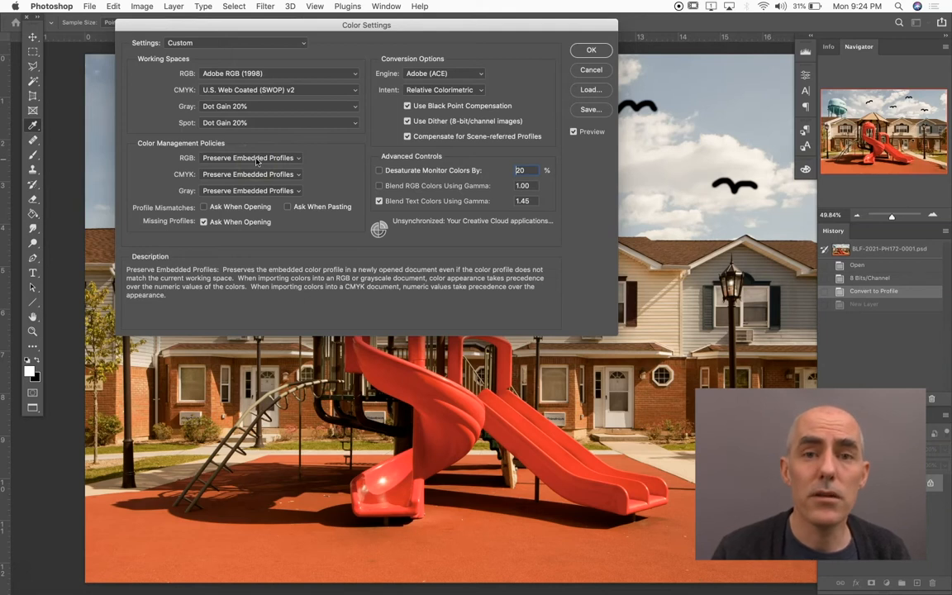
pyautogui.click(589, 50)
pyautogui.press('z')
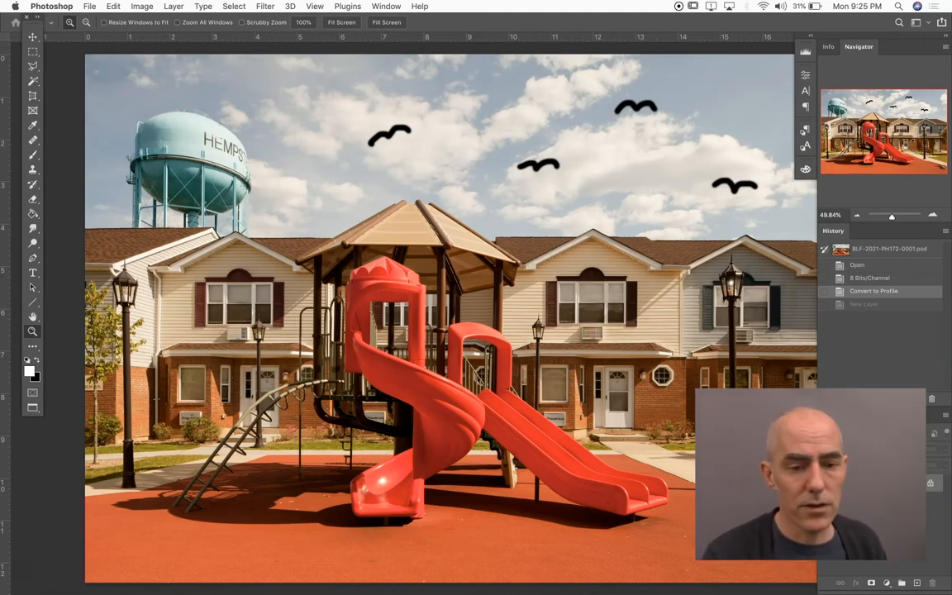
pyautogui.click(113, 5)
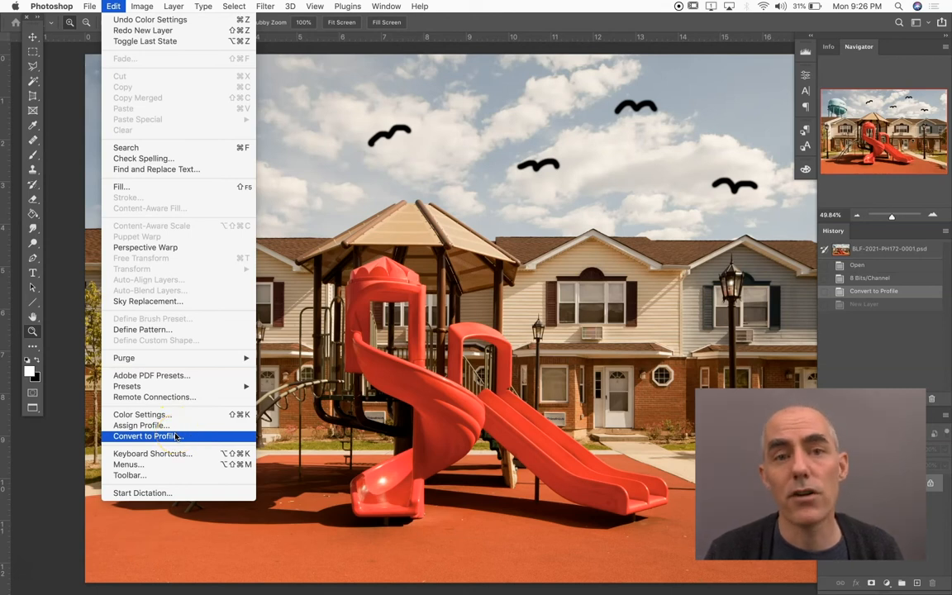
pyautogui.click(46, 526)
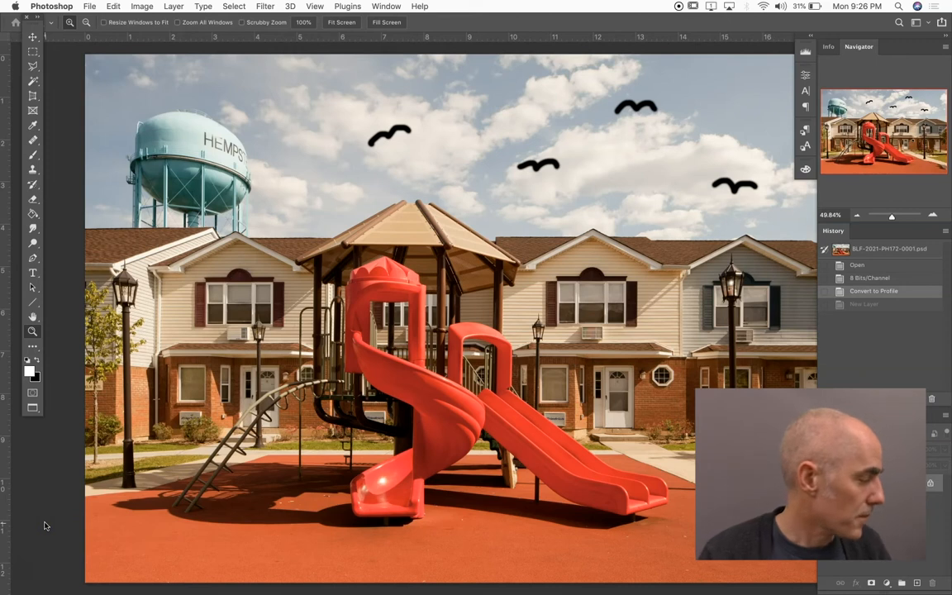
pyautogui.click(47, 335)
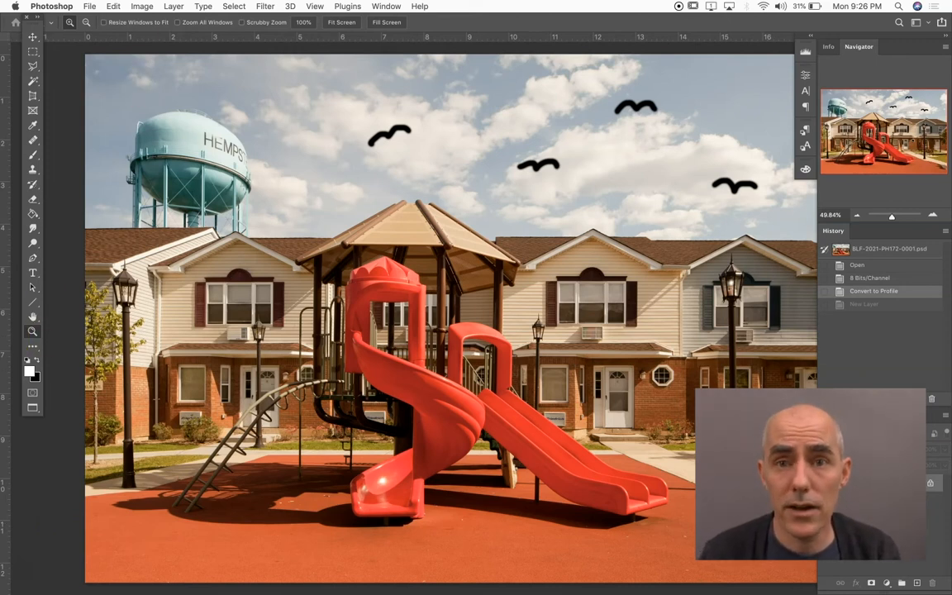
# Set the document width to 18 inches in Image Size, with Resample off
pyautogui.press('super+alt+i')
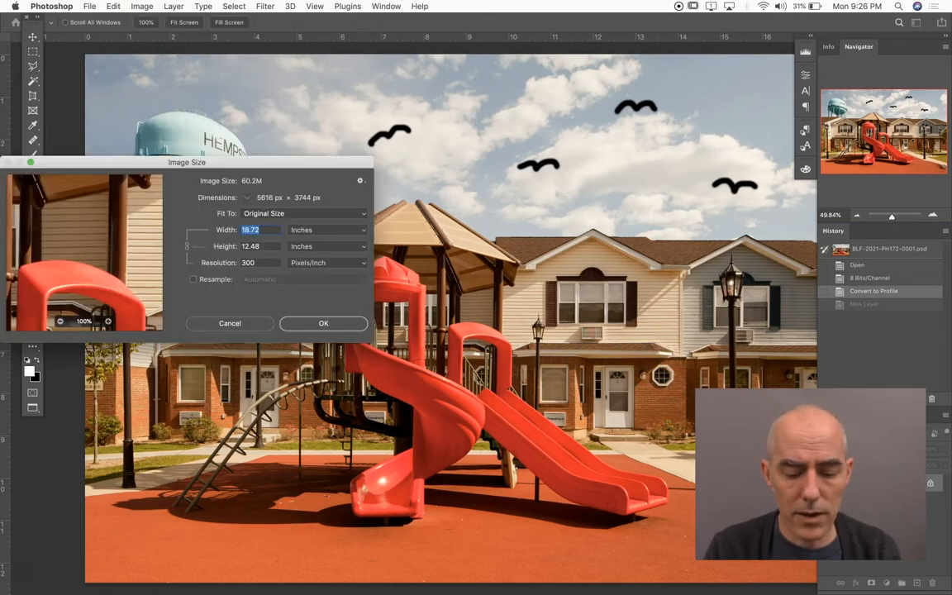
pyautogui.press('Escape')
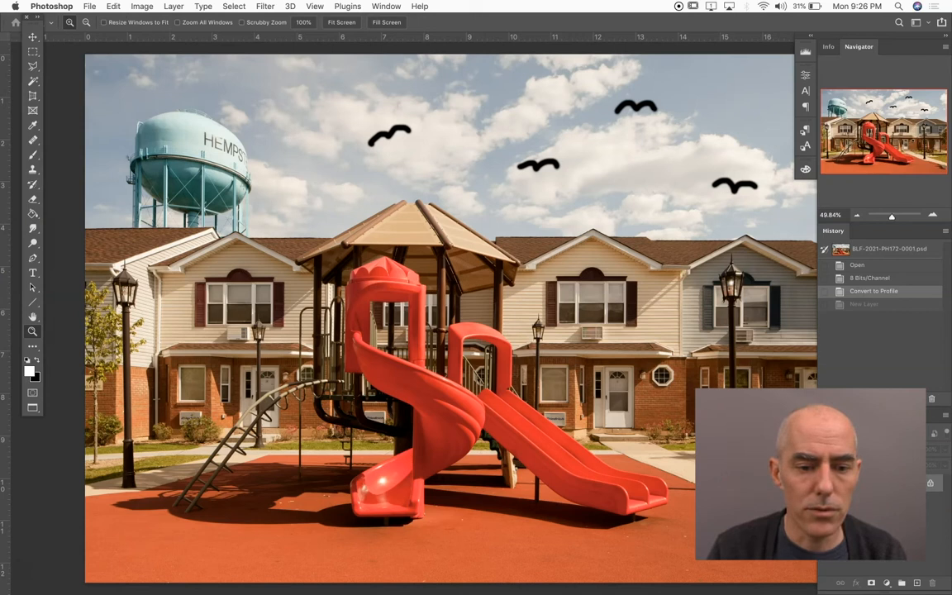
pyautogui.click(174, 6)
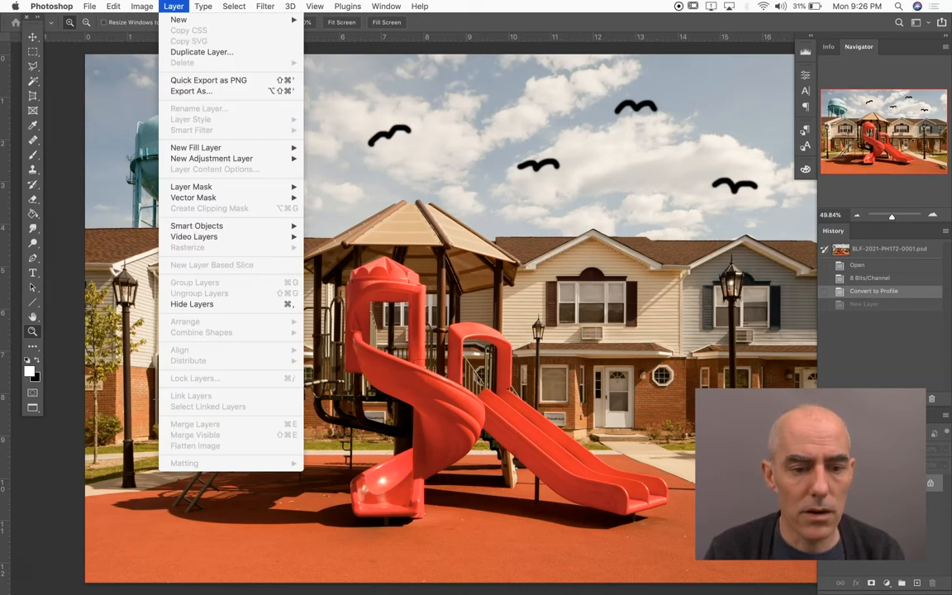
pyautogui.click(145, 6)
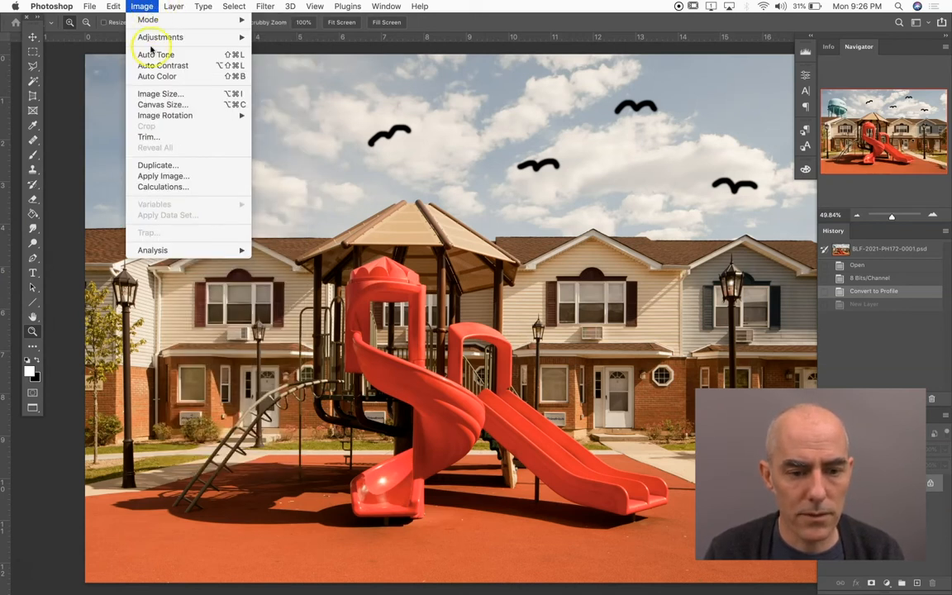
pyautogui.click(156, 94)
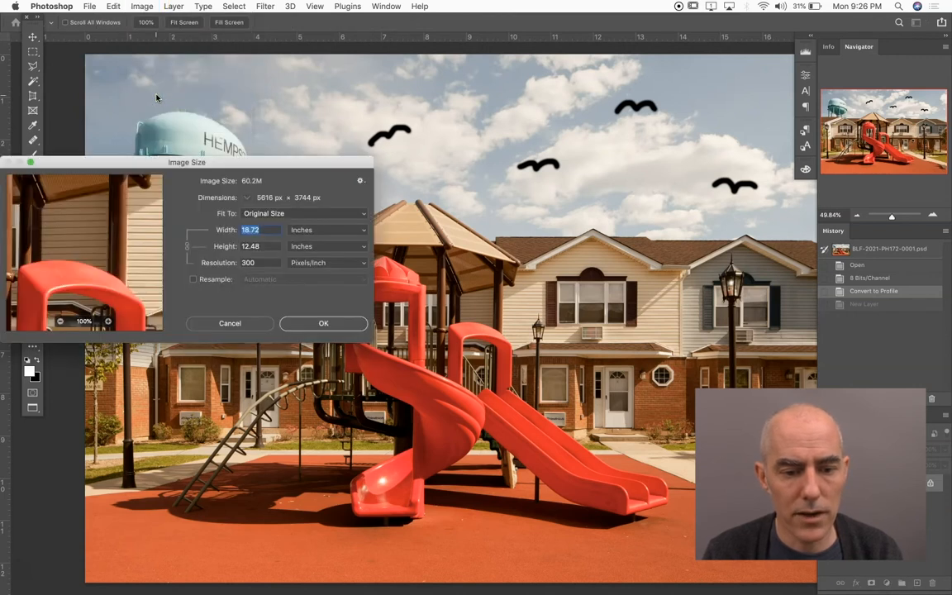
pyautogui.moveTo(219, 162); pyautogui.dragTo(402, 150)
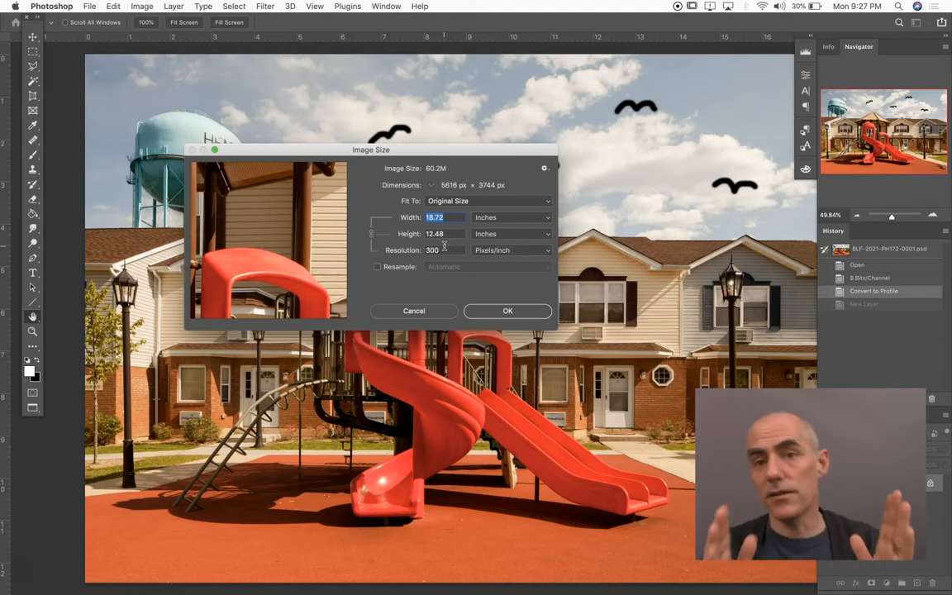
pyautogui.click(380, 269)
pyautogui.click(389, 267)
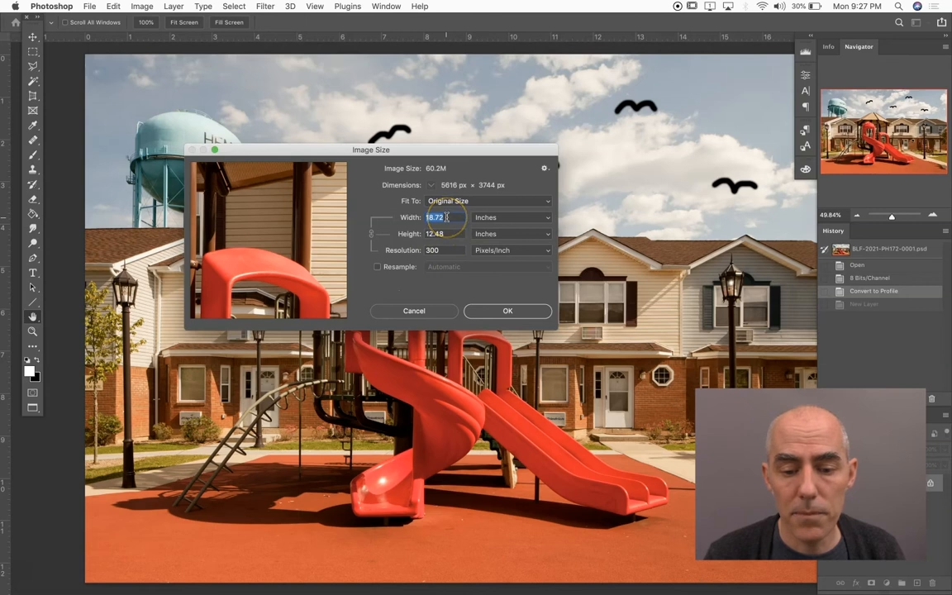
pyautogui.write('1')
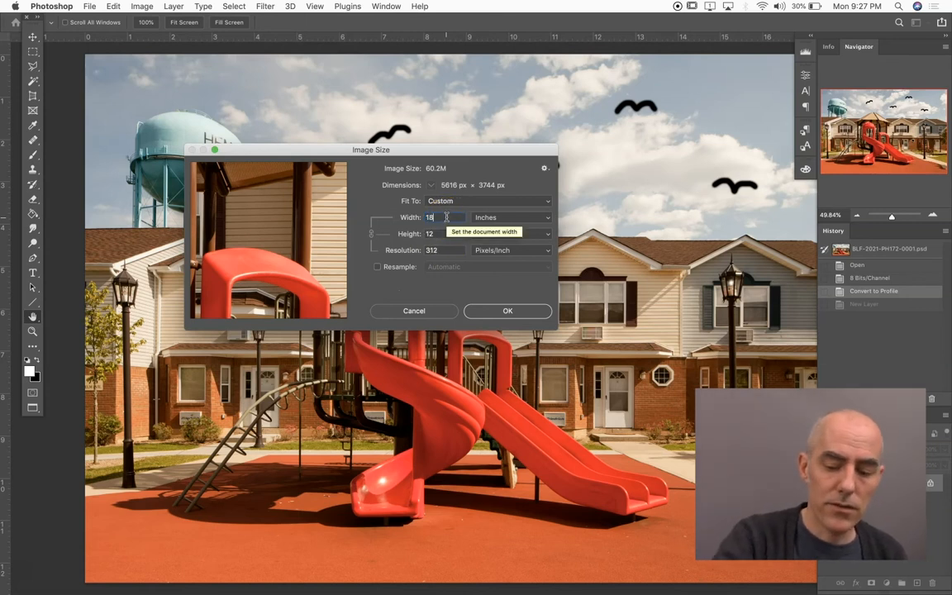
pyautogui.write('8')
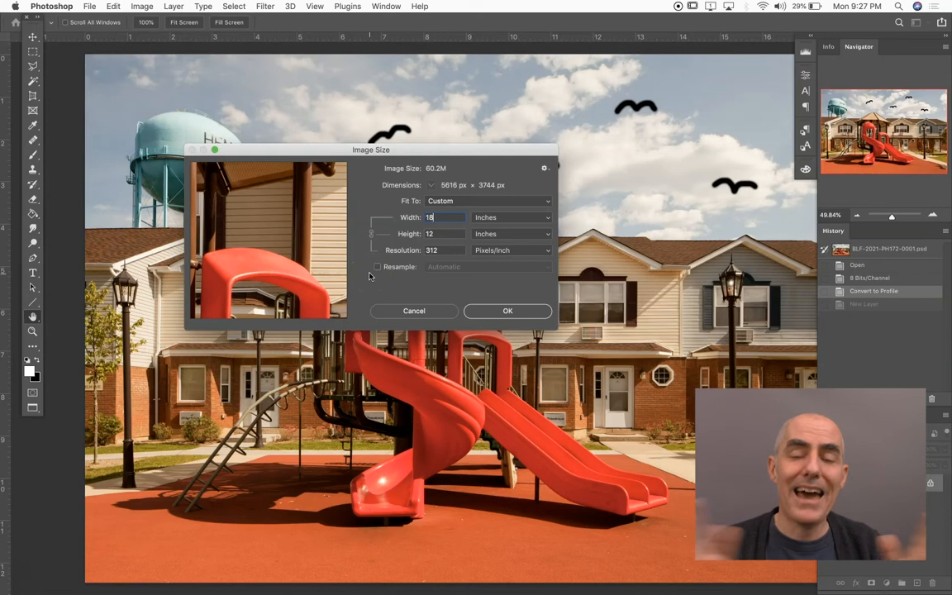
# Try a document width of 180 inches, raise it to 1800 inches without resampling, and apply the image size
pyautogui.click(442, 216)
pyautogui.write('0')
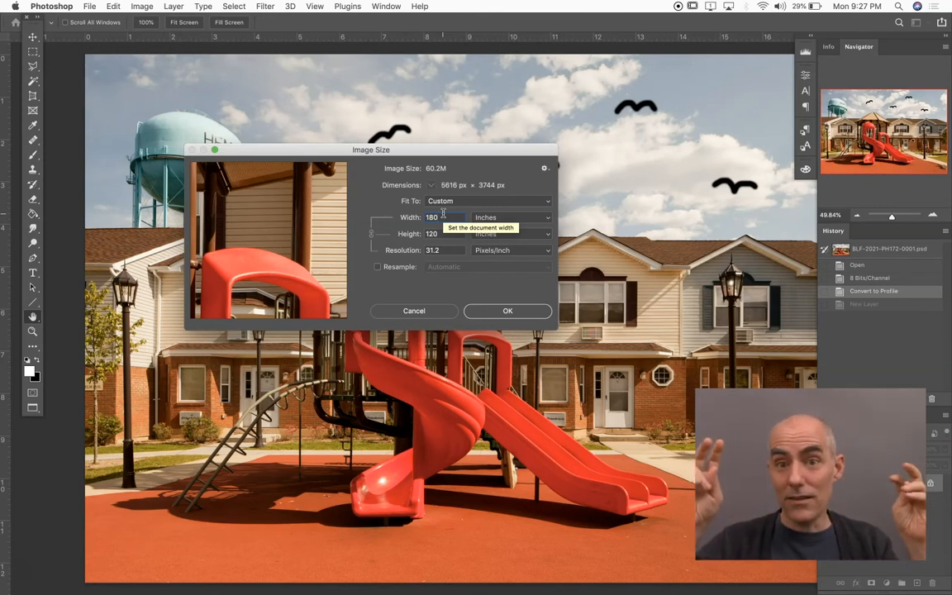
pyautogui.click(447, 234)
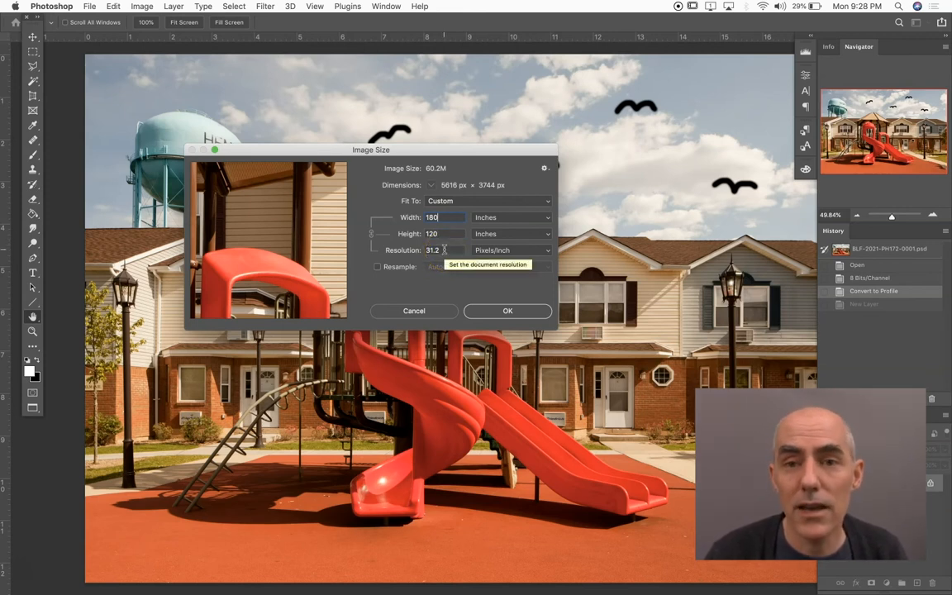
pyautogui.click(444, 219)
pyautogui.write('0')
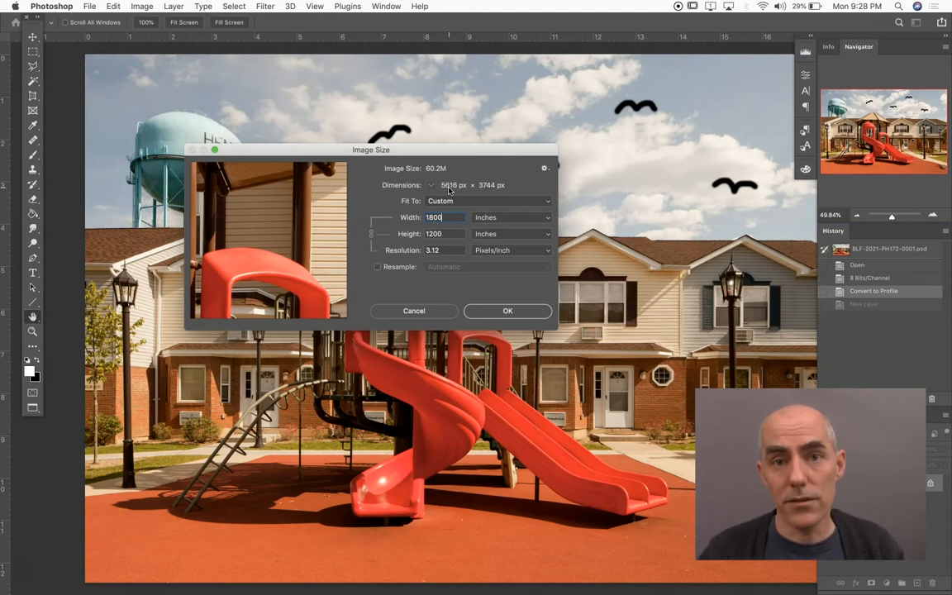
pyautogui.click(534, 316)
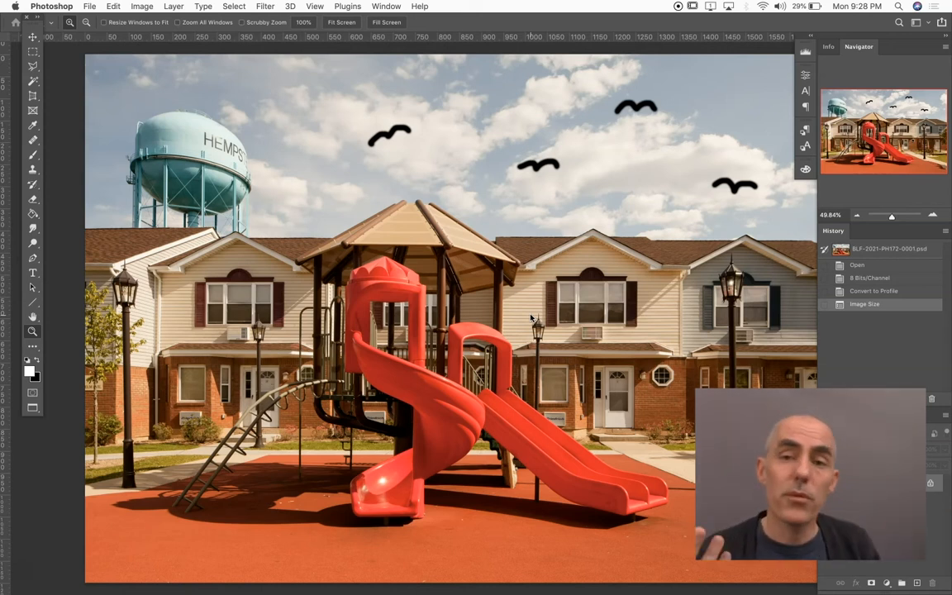
# Examine the resized photo at several magnifications, including 66.67%, and finish at 50%
pyautogui.press('super+1')
pyautogui.press('super+minus')
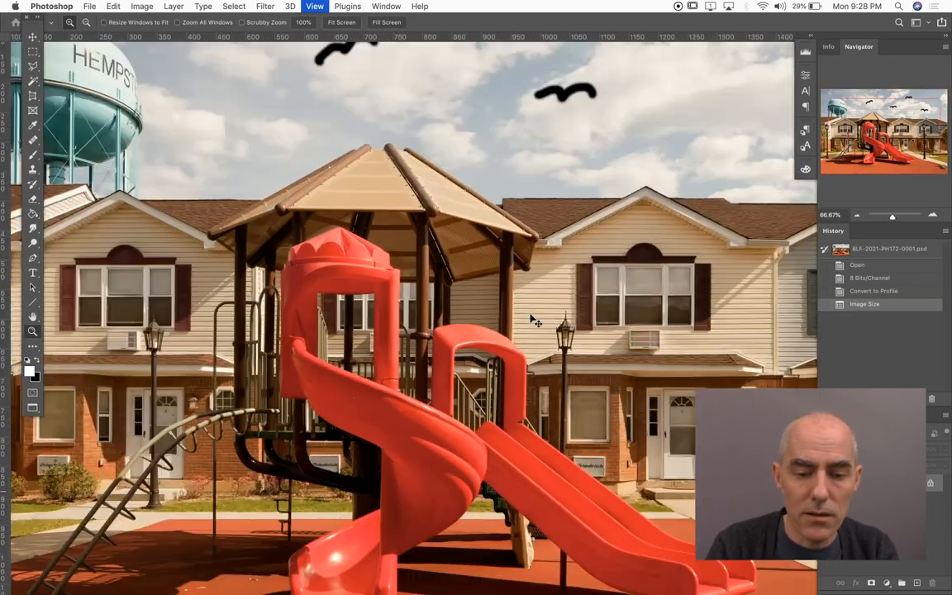
pyautogui.press('super+minus')
pyautogui.press('super+minus')
pyautogui.press('super+minus')
pyautogui.press('super+plus')
pyautogui.press('super+plus')
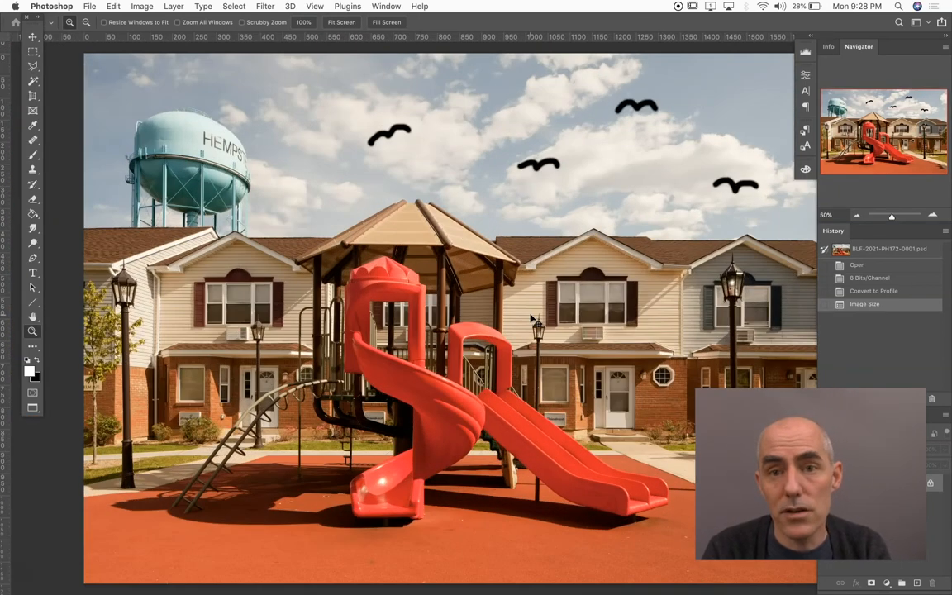
pyautogui.press('alt+super+i')
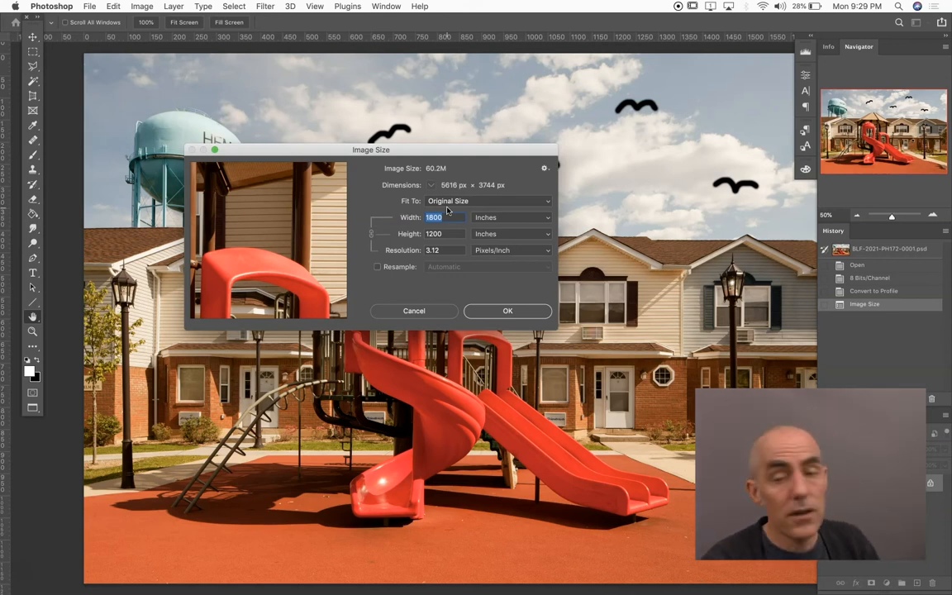
pyautogui.scroll(-2, 400, 231)
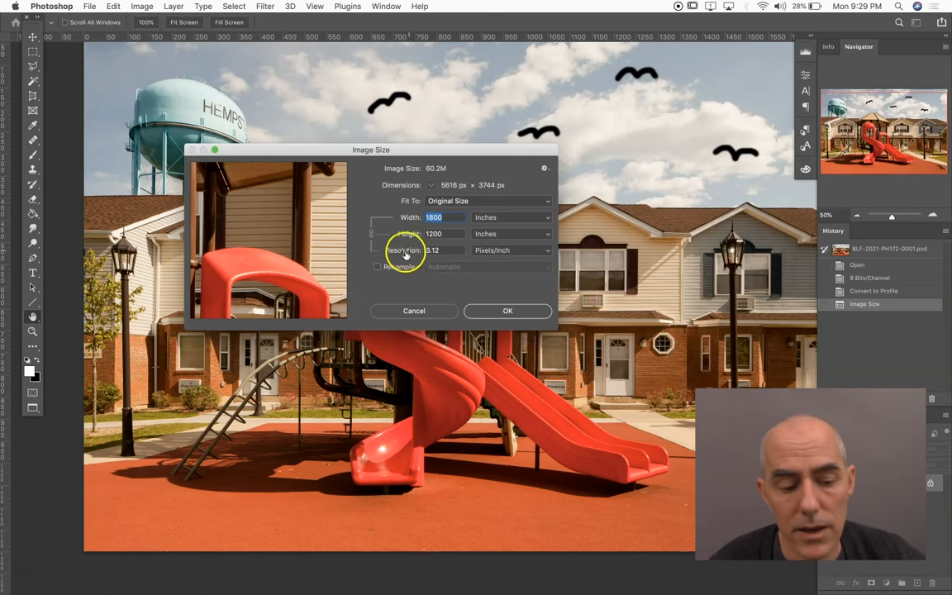
pyautogui.click(378, 267)
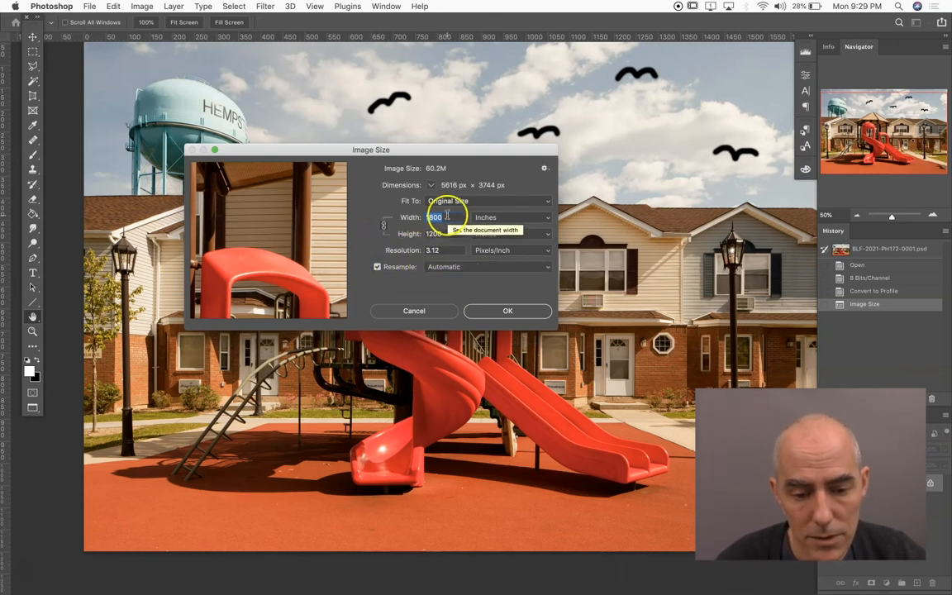
pyautogui.click(411, 311)
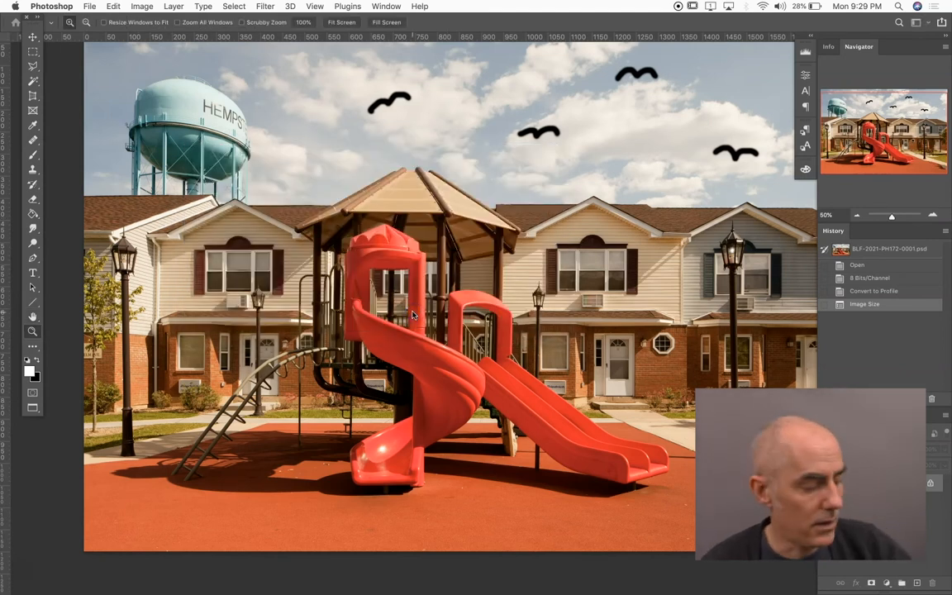
# Set the document width to 18 inches in Image Size with Resample off, and apply it
pyautogui.press('super+alt+i')
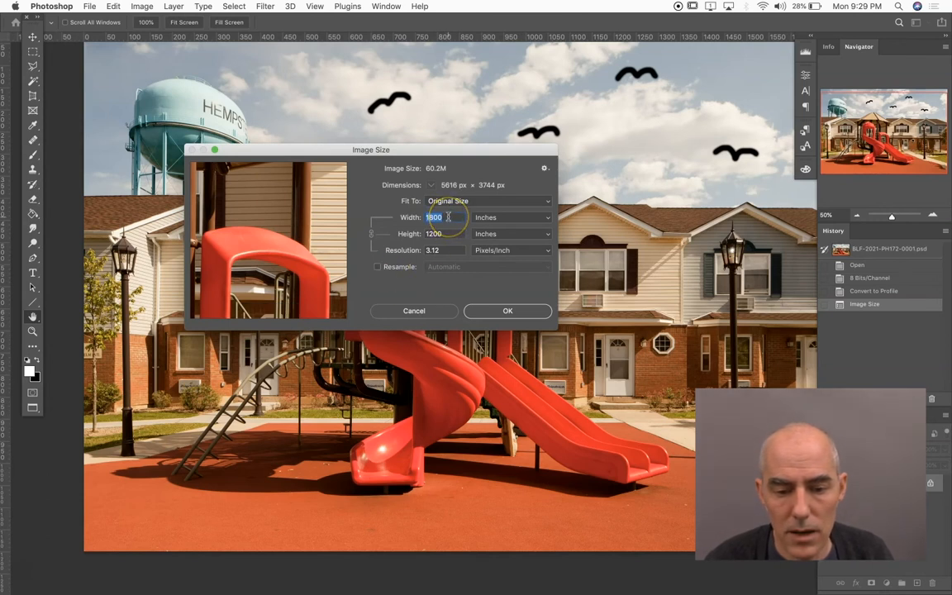
pyautogui.write('18')
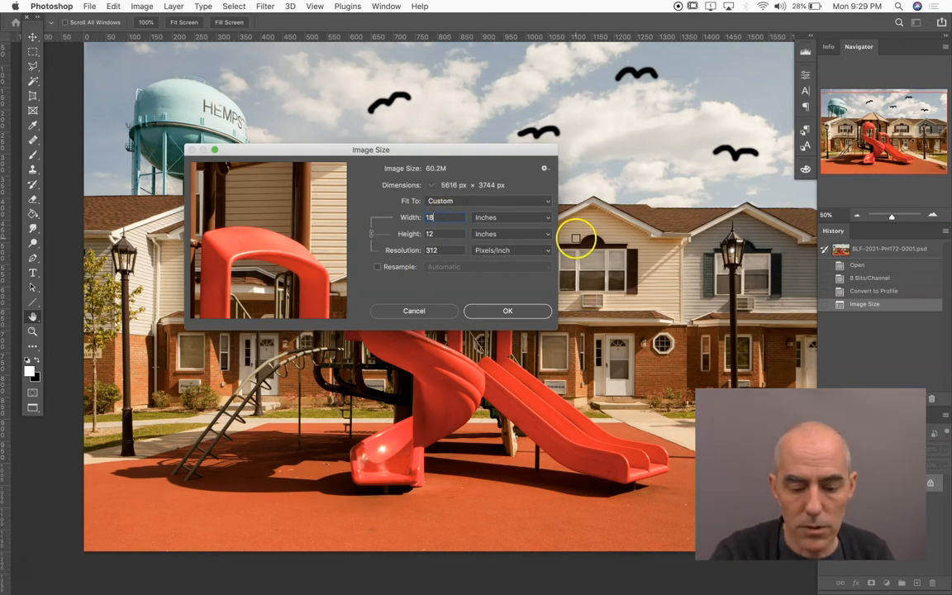
pyautogui.click(514, 312)
# Reopen Image Size with Resample on, switch the width units to pixels, and try widths of 300 and 3000 pixels
pyautogui.press('super+alt+i')
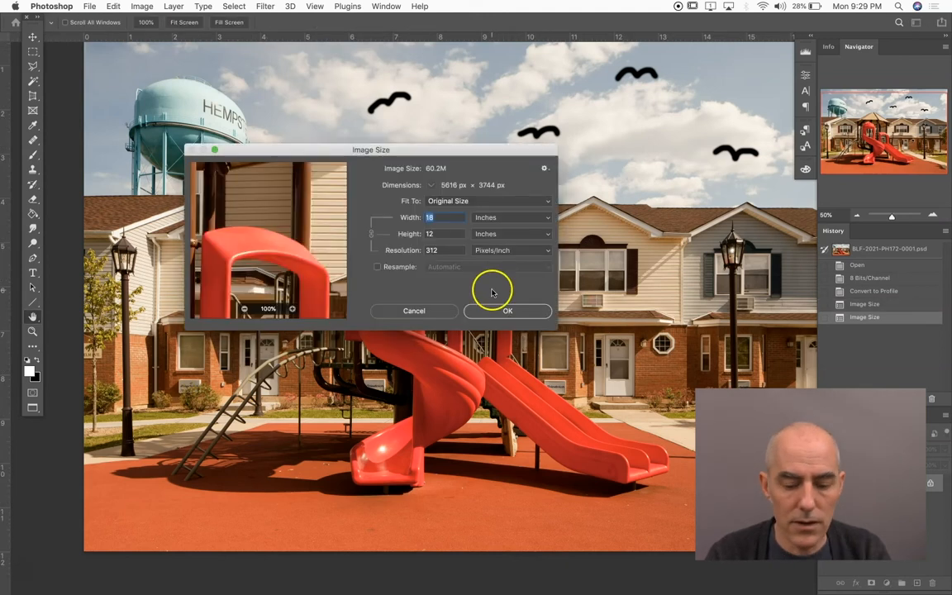
pyautogui.click(378, 267)
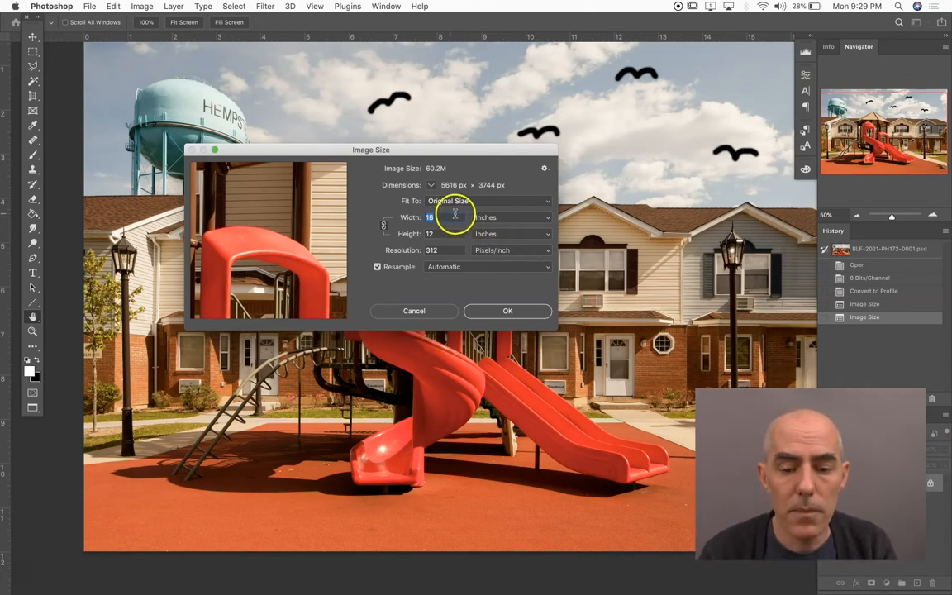
pyautogui.click(493, 218)
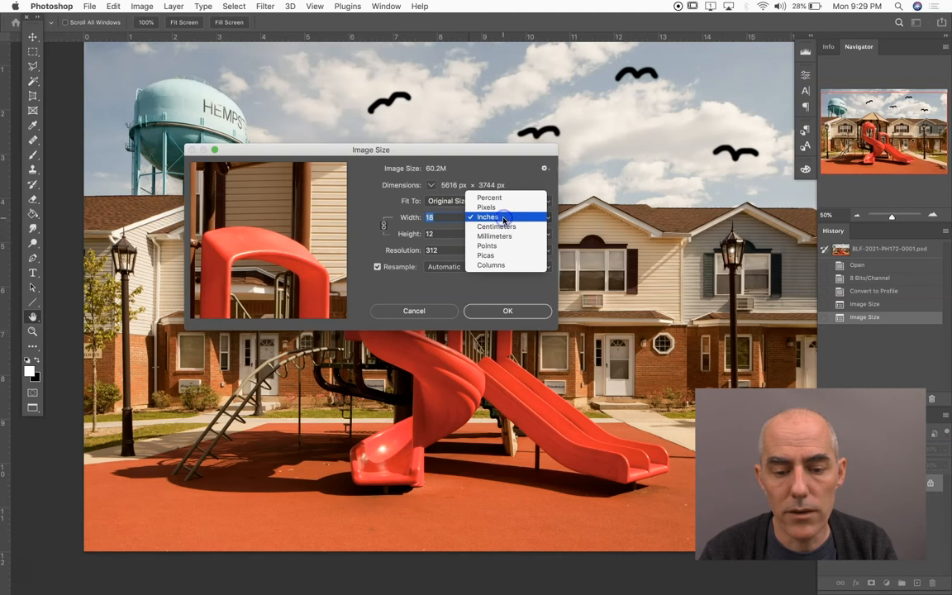
pyautogui.click(504, 213)
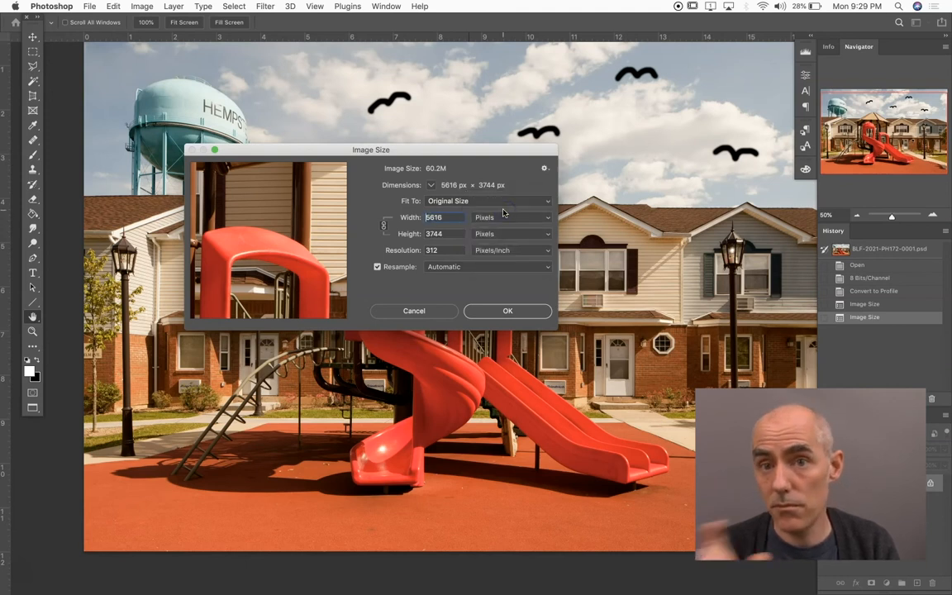
pyautogui.doubleClick(440, 218)
pyautogui.write('300')
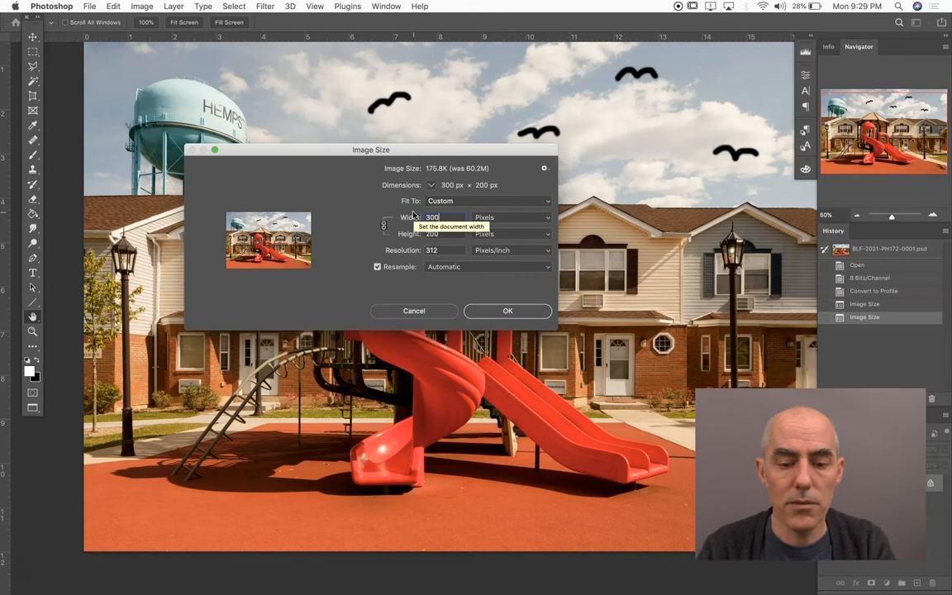
pyautogui.write('0')
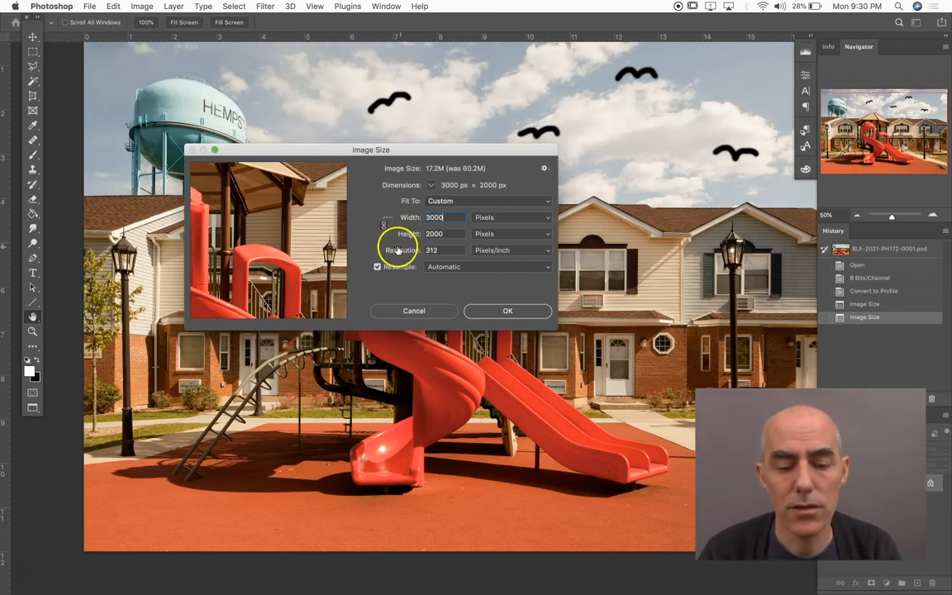
# Turn Resample off in Image Size and check which width units are available
pyautogui.click(377, 268)
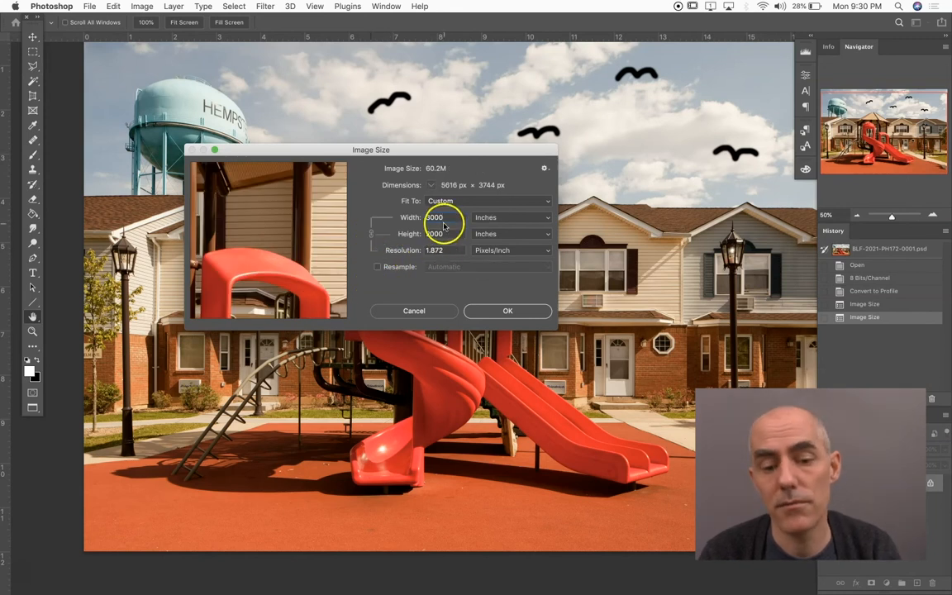
pyautogui.click(503, 218)
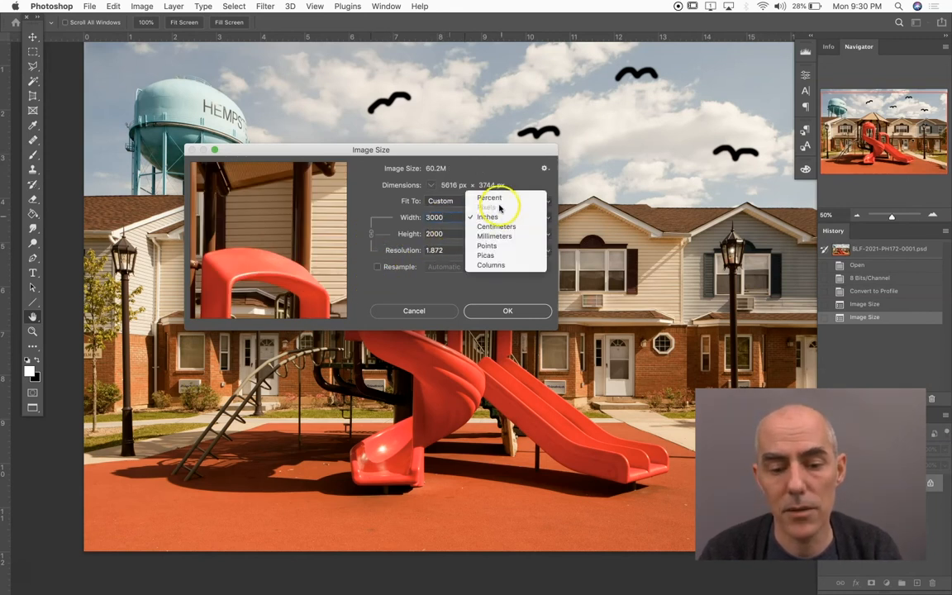
pyautogui.click(393, 274)
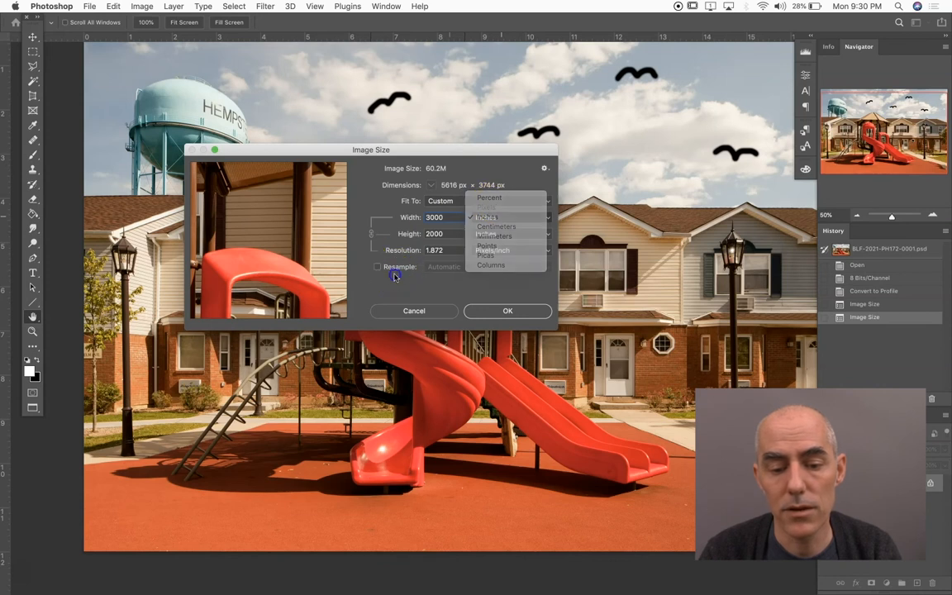
# Turn Resample back on, set the width to 3000 pixels, and apply the image size
pyautogui.click(378, 267)
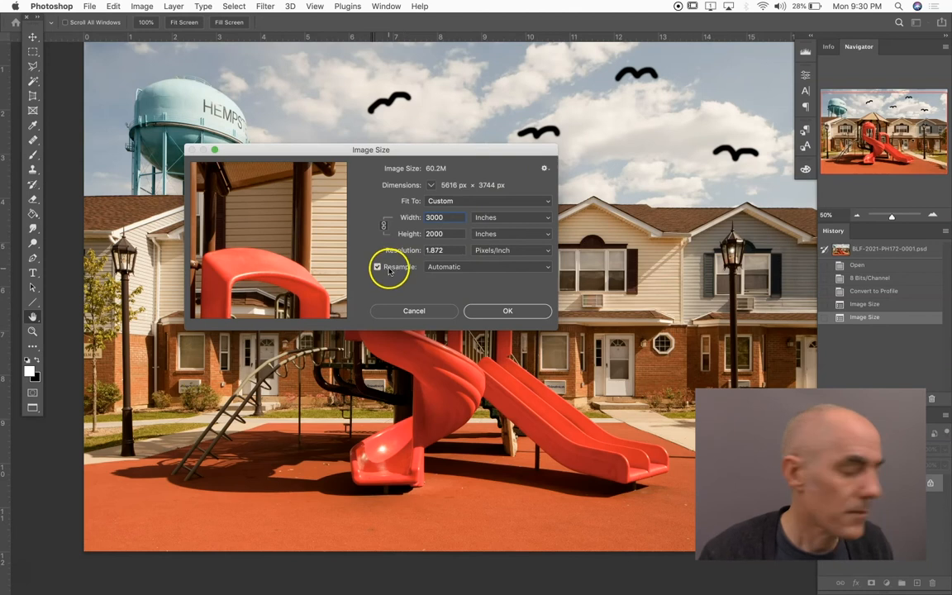
pyautogui.click(503, 218)
pyautogui.click(504, 209)
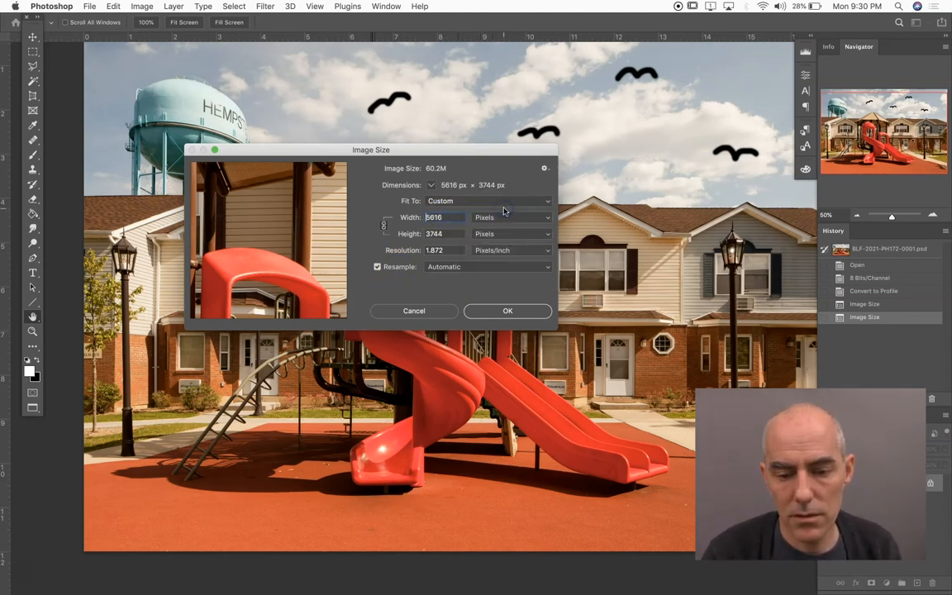
pyautogui.doubleClick(453, 215)
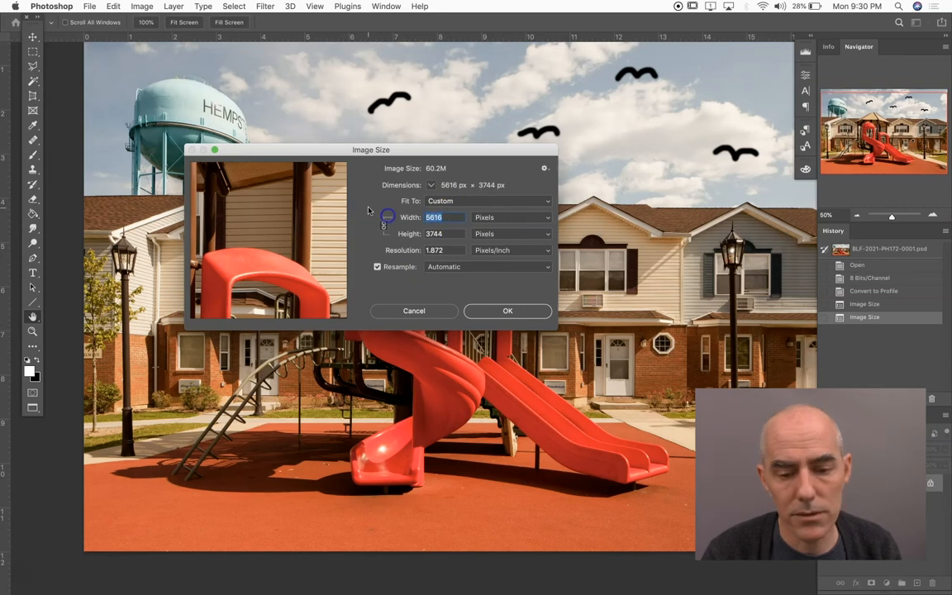
pyautogui.write('3000')
pyautogui.click(347, 242)
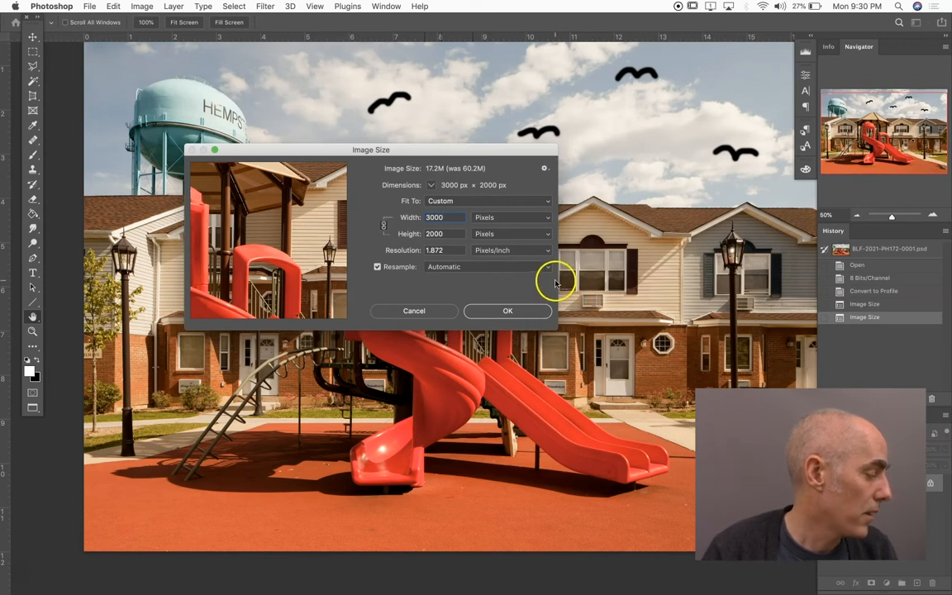
pyautogui.click(511, 310)
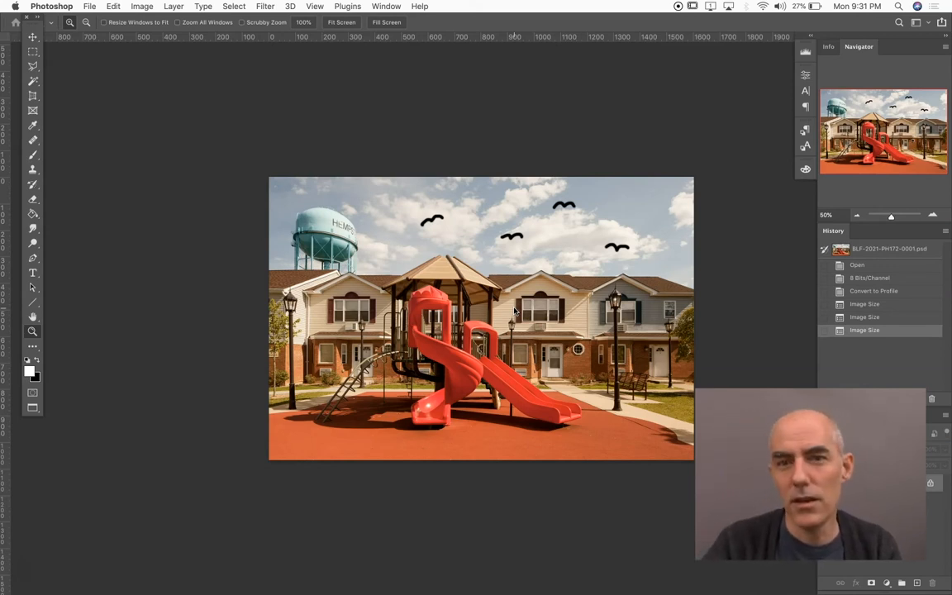
pyautogui.press('super+1')
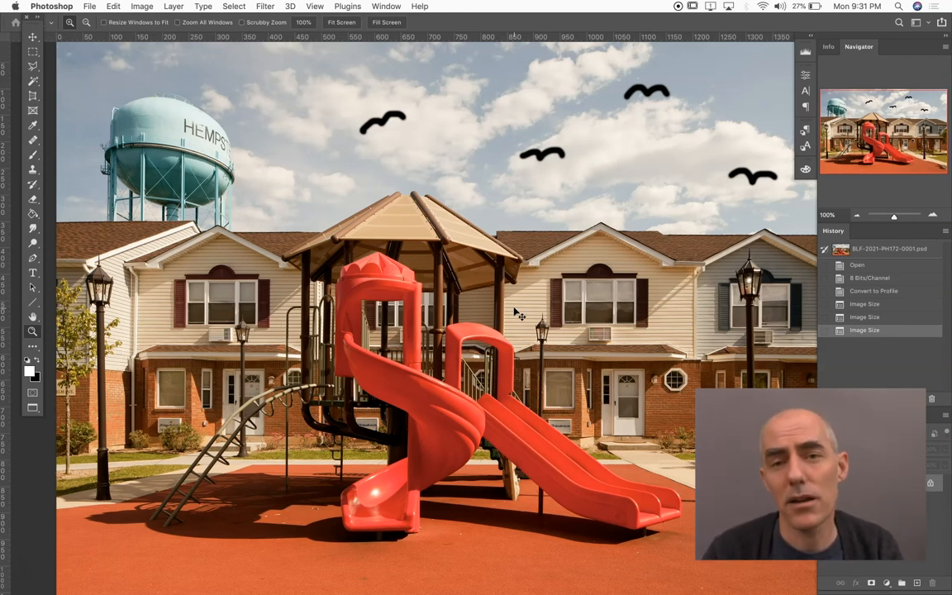
# Undo the 3000-pixel resize and resample the photo to a width of 10 pixels
pyautogui.press('super+z')
pyautogui.press('alt+super+i')
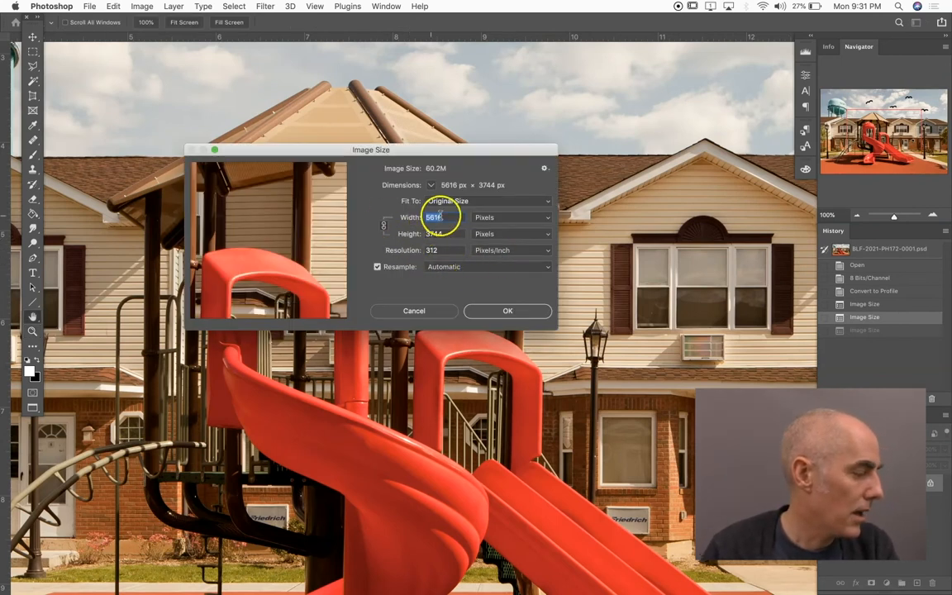
pyautogui.write('10')
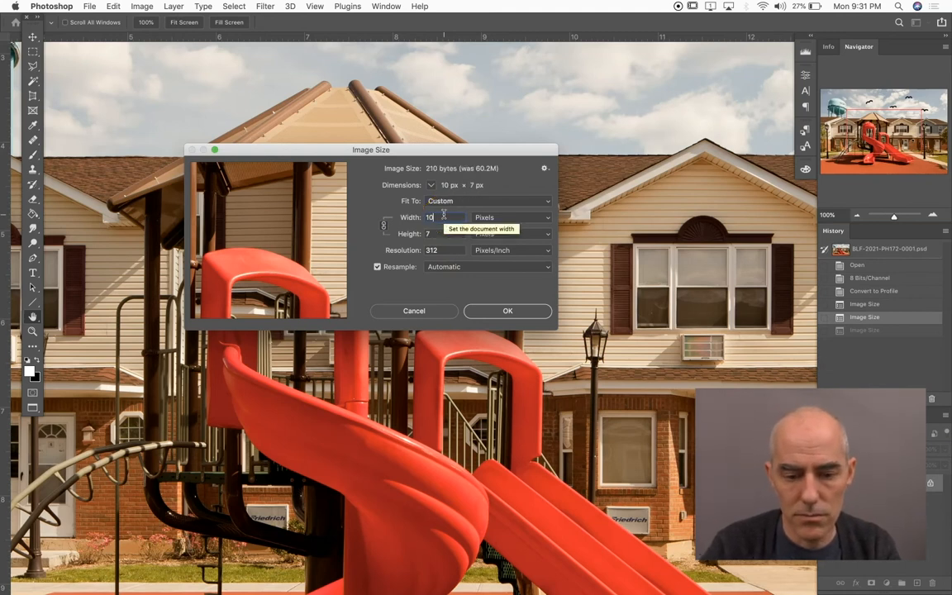
pyautogui.click(517, 312)
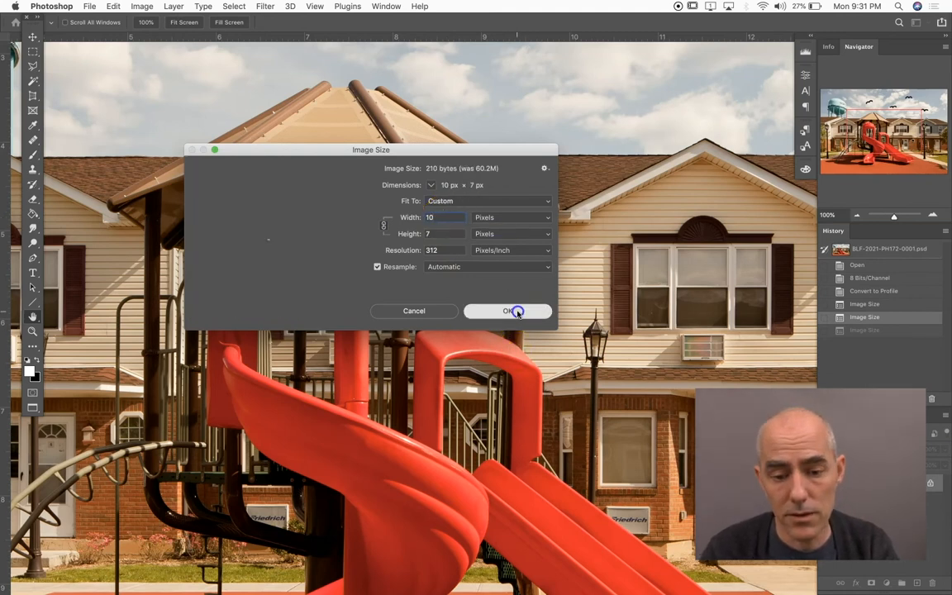
# Magnify the tiny image to 12800% to examine its individual pixels
pyautogui.press('z')
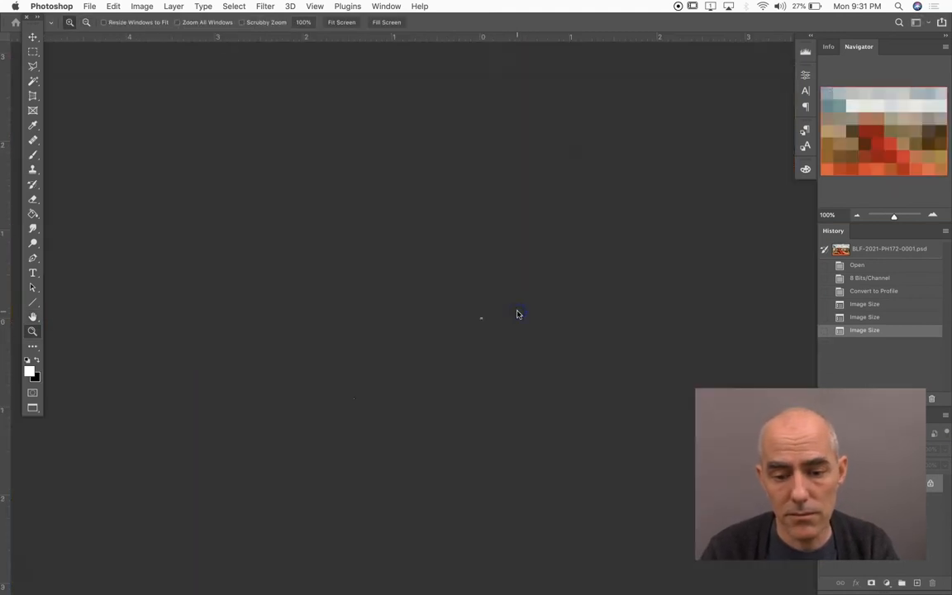
pyautogui.click(472, 315)
pyautogui.click(481, 317)
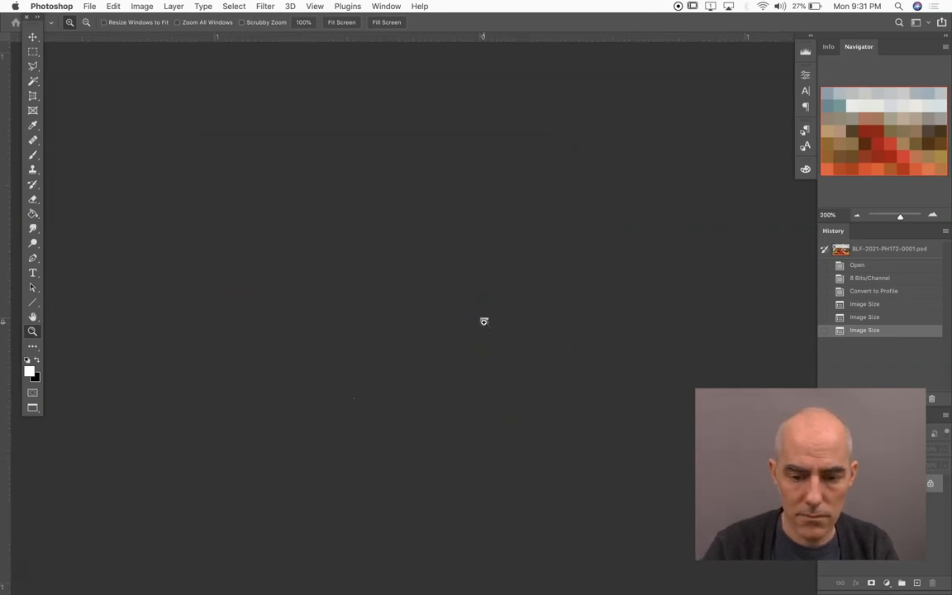
pyautogui.moveTo(483, 321); pyautogui.dragTo(483, 321)
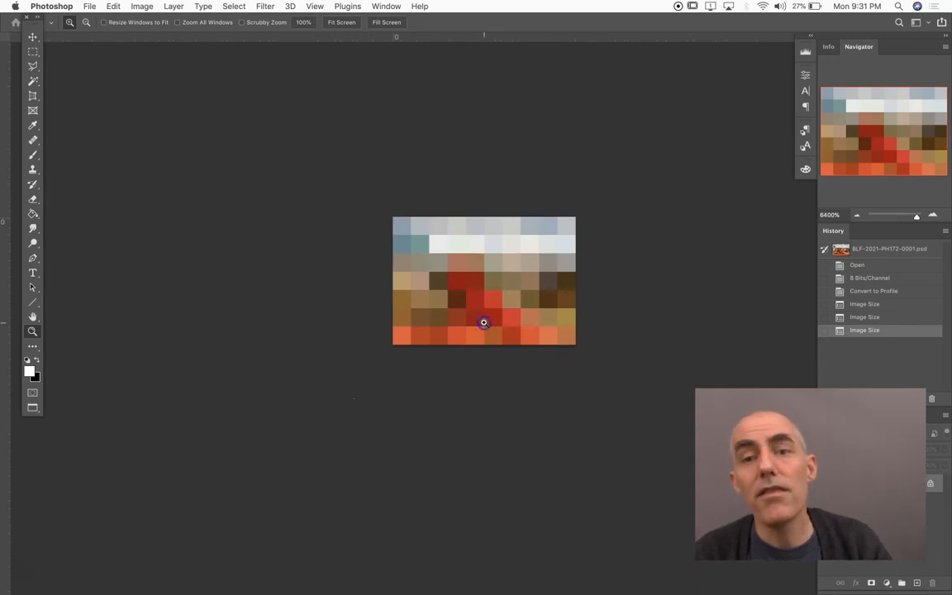
pyautogui.click(483, 321)
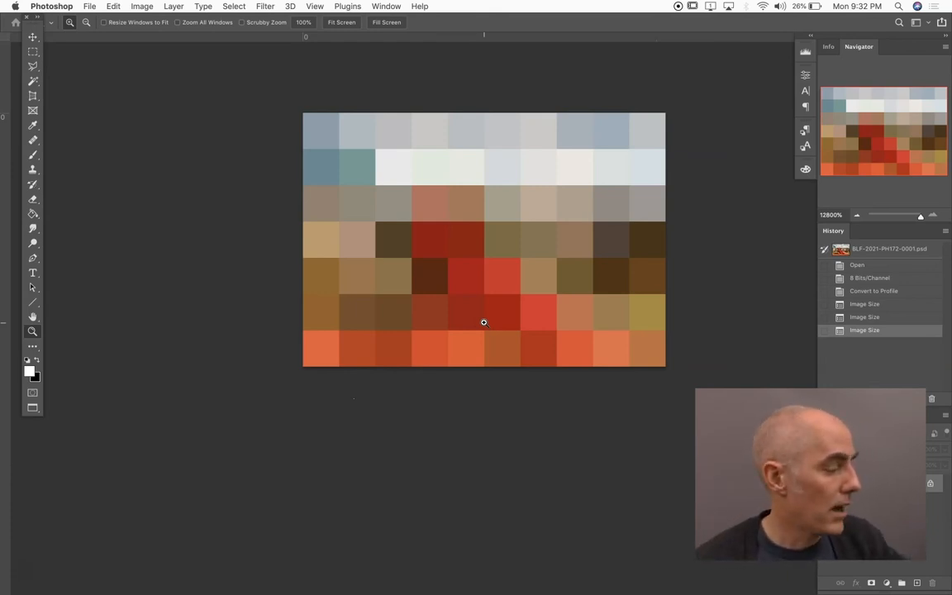
# Enlarge the 10-pixel image to a width of 3000 pixels with Automatic resampling and fit it on screen
pyautogui.press('super+alt+i')
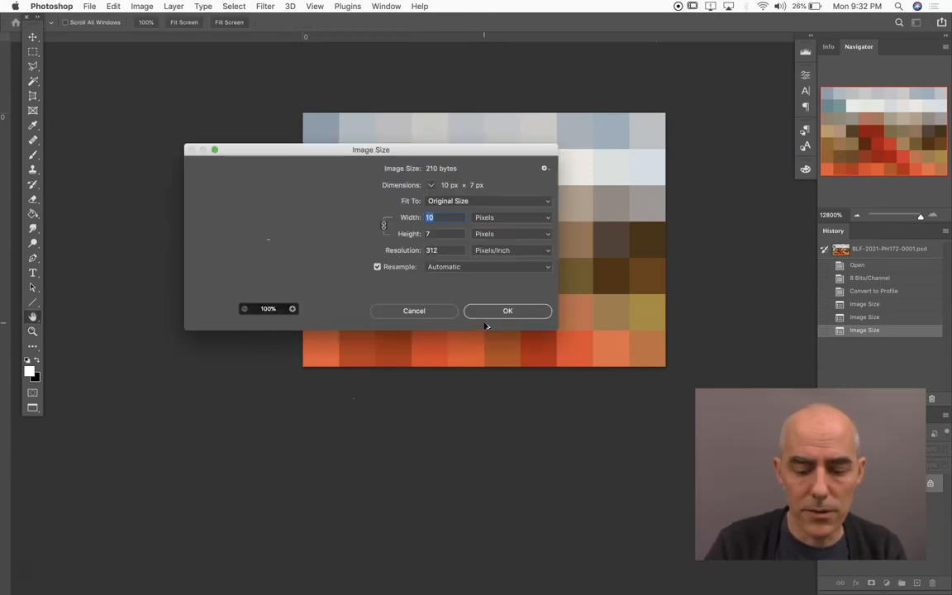
pyautogui.click(417, 220)
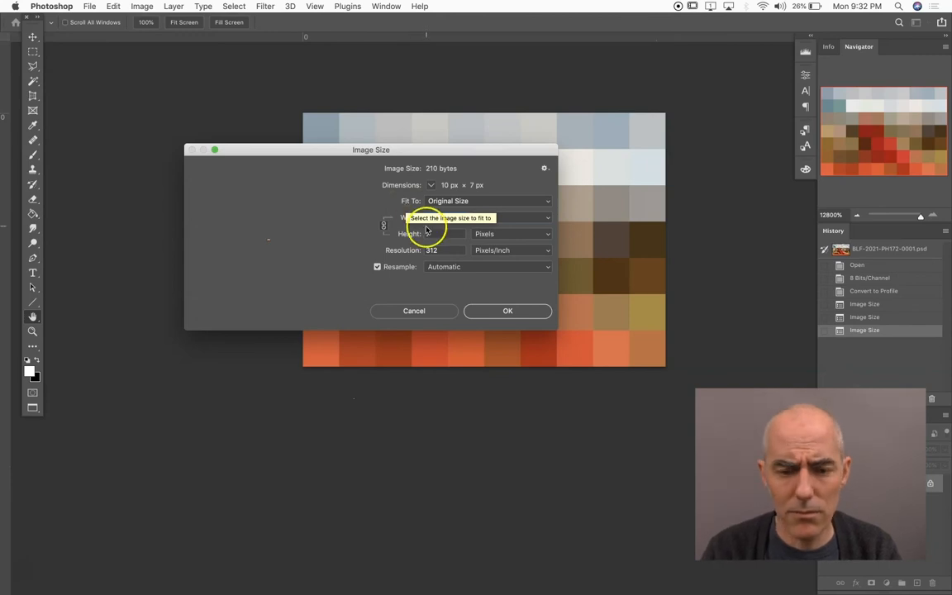
pyautogui.write('3000')
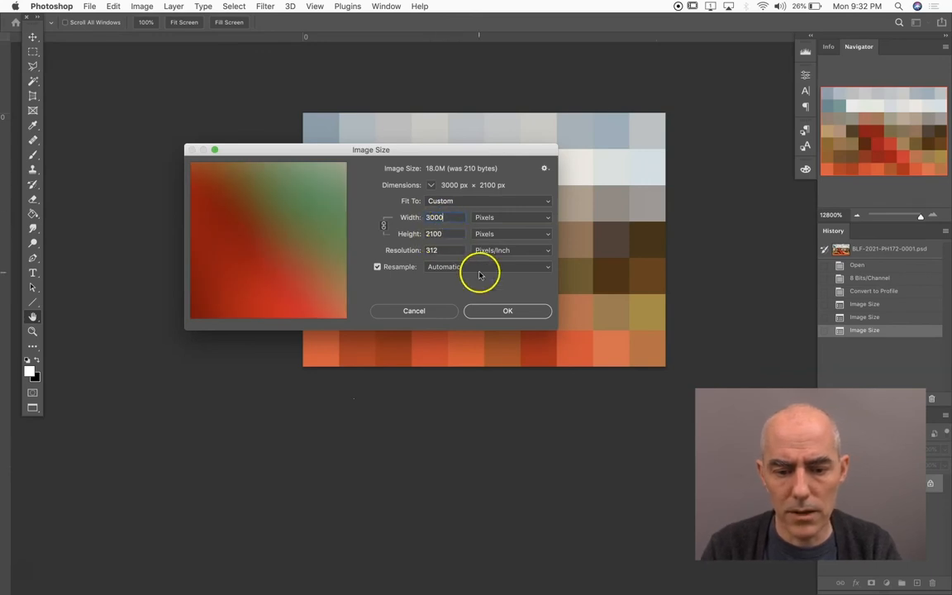
pyautogui.click(500, 311)
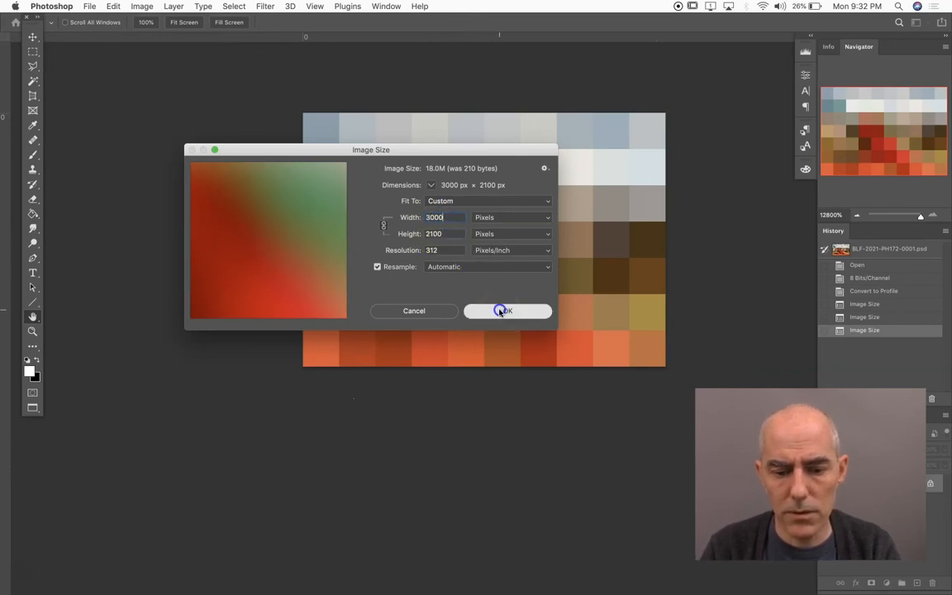
pyautogui.press('z')
pyautogui.press('super+0')
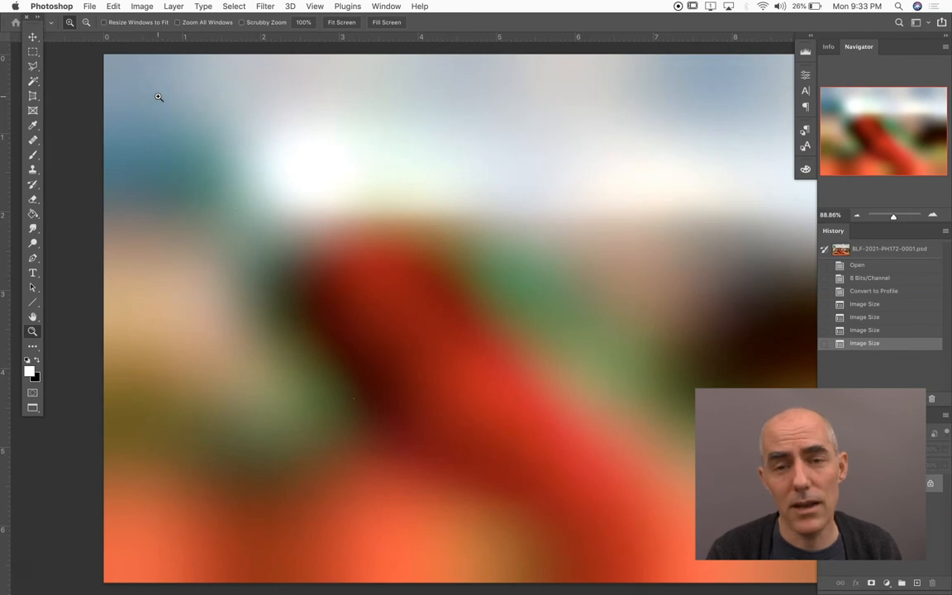
# Compare the Image Size history states, return to the first one, and fit the photo on screen
pyautogui.click(864, 304)
pyautogui.click(865, 317)
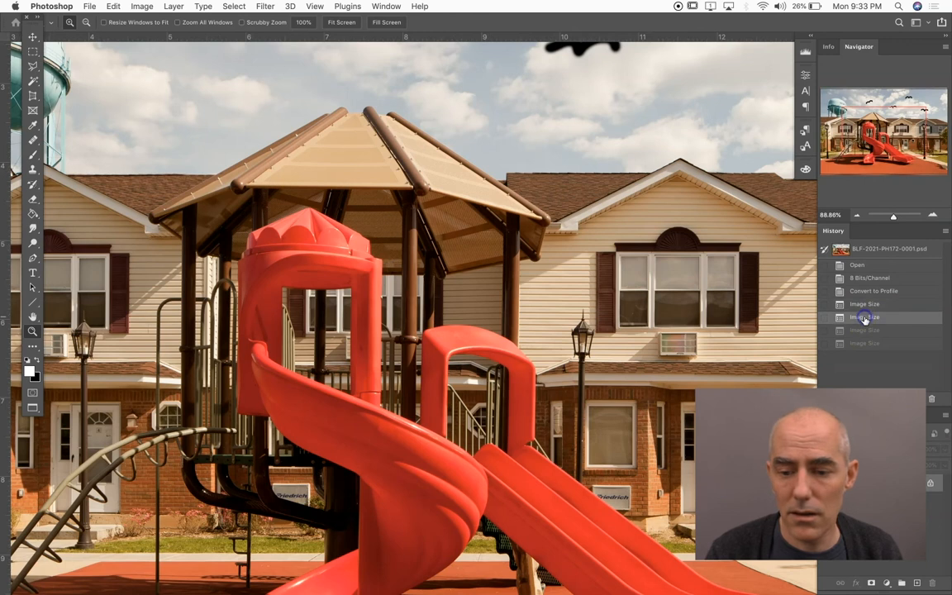
pyautogui.click(867, 329)
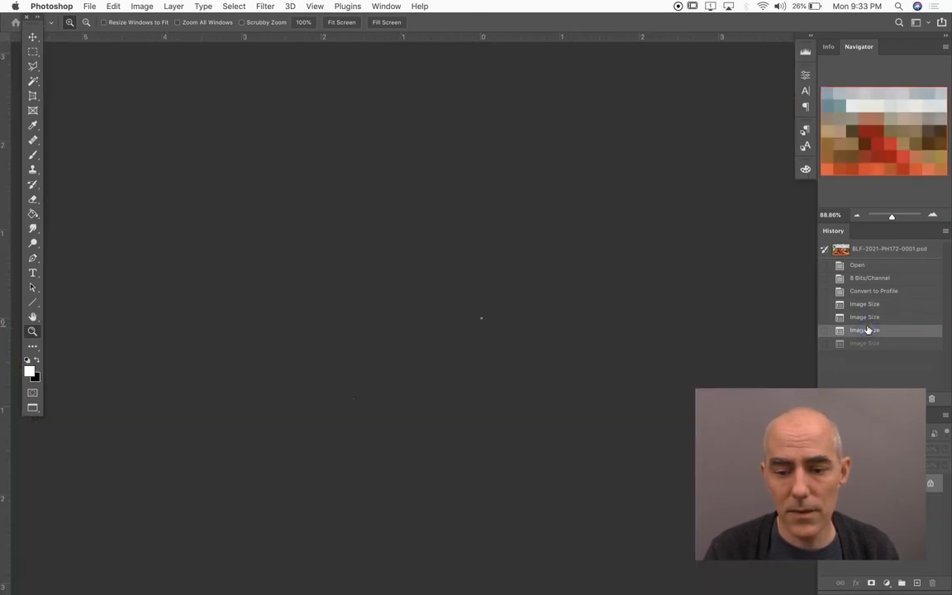
pyautogui.click(866, 305)
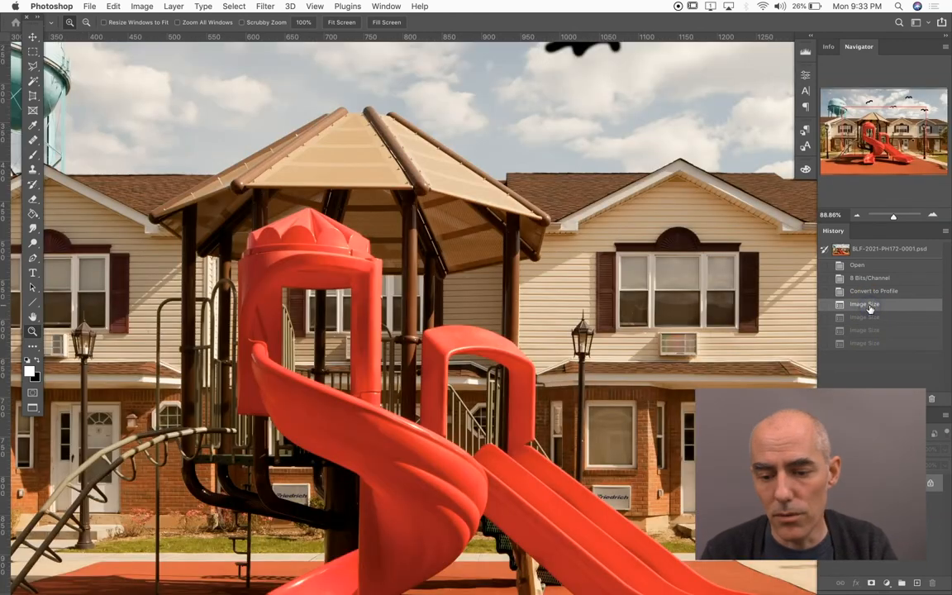
pyautogui.press('super+0')
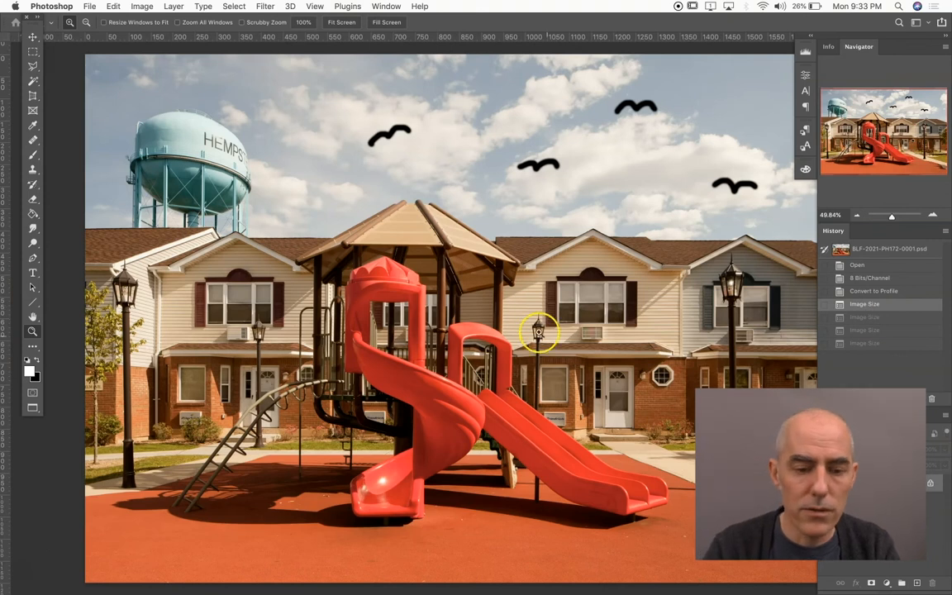